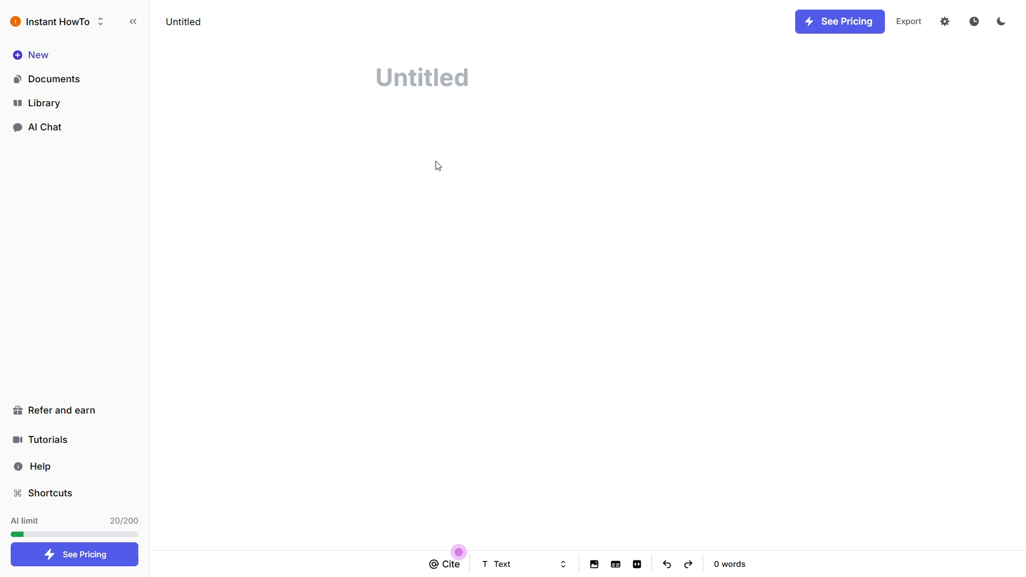
Start a new document with the prompt "I am writing a research paper regarding importance of water consumption in adults."
left_click(45, 59)
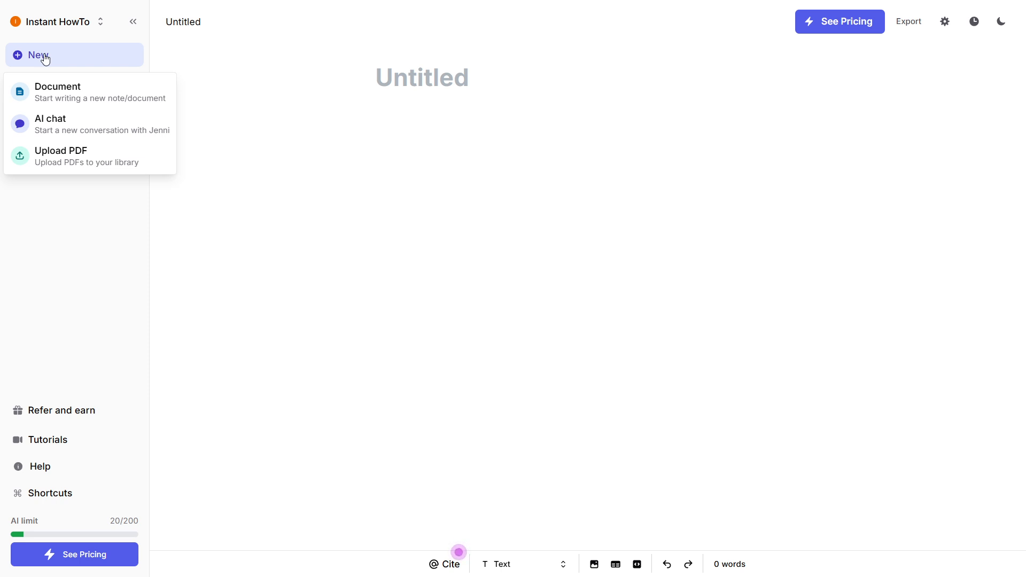
left_click(58, 90)
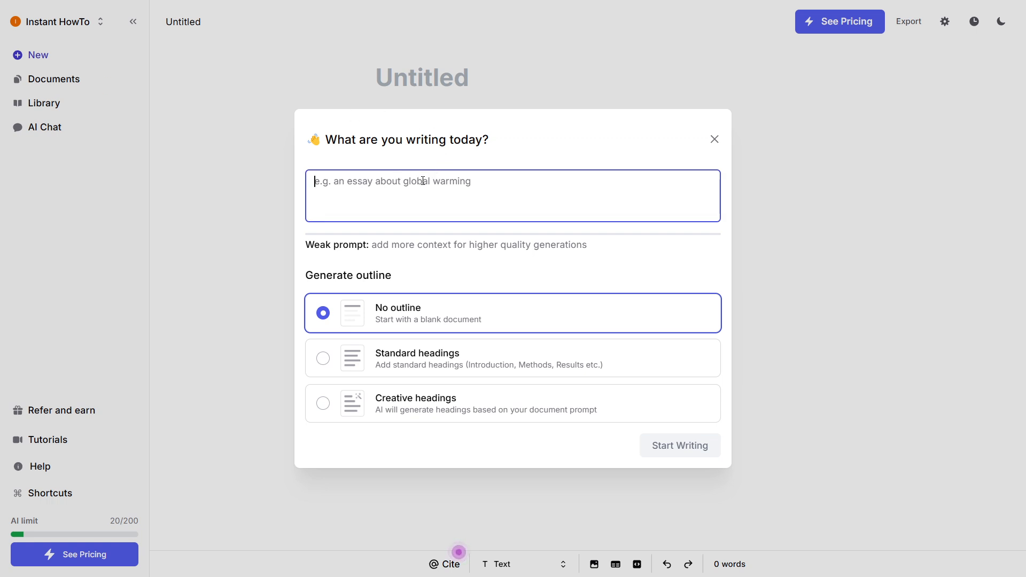
type("I am ")
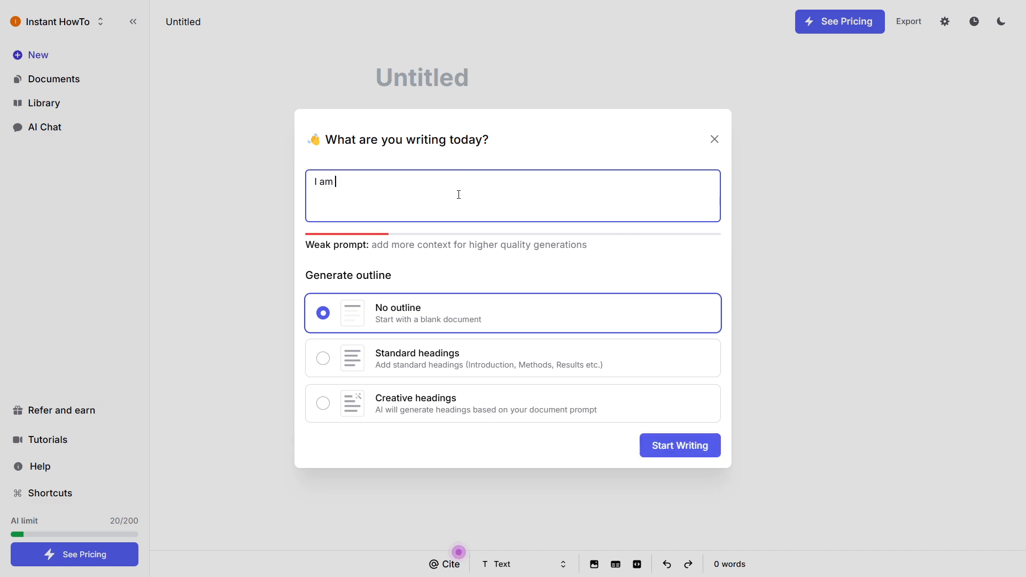
type("writing a research")
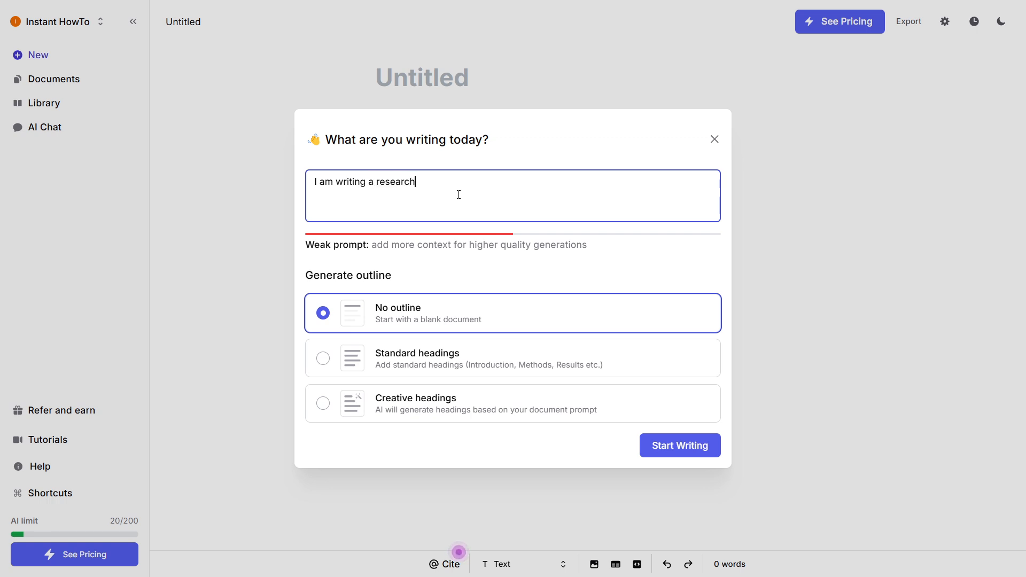
type(" paper reg")
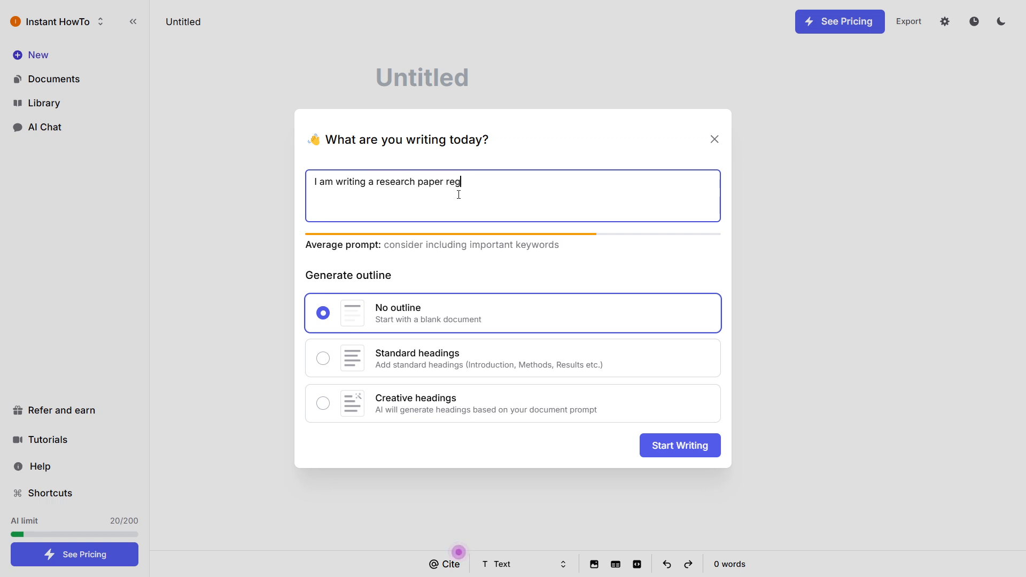
type("arding imp")
key("BackSpace")
key("BackSpace")
type("importance of water ")
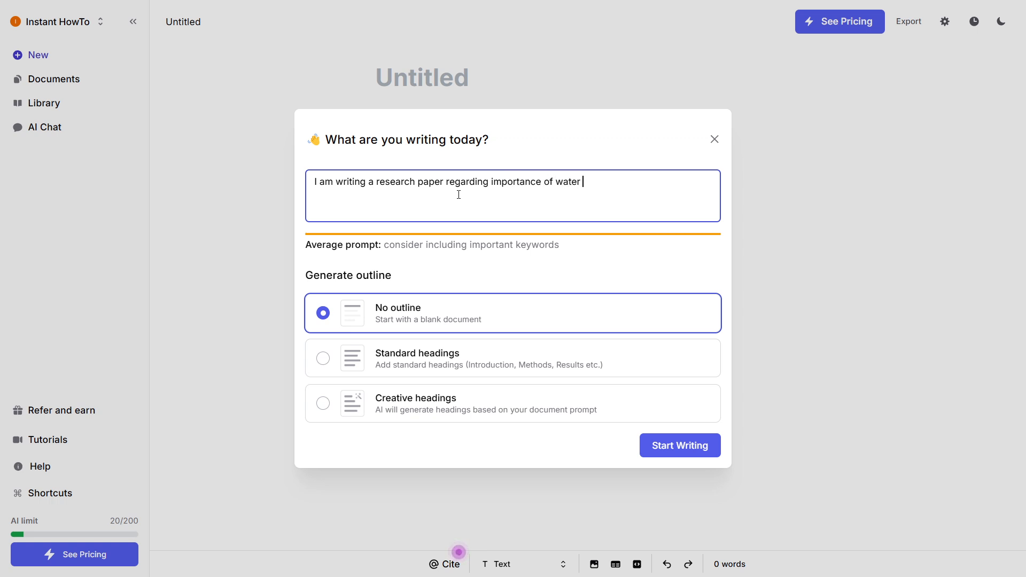
type("consumption")
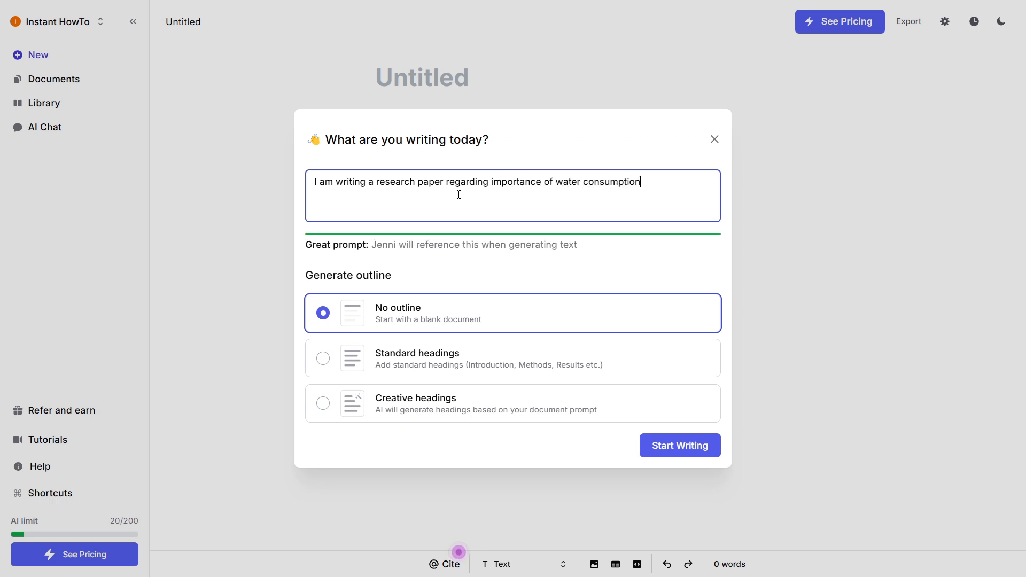
type(" in adults.")
Choose Creative headings for the outline and generate the document
left_click(415, 363)
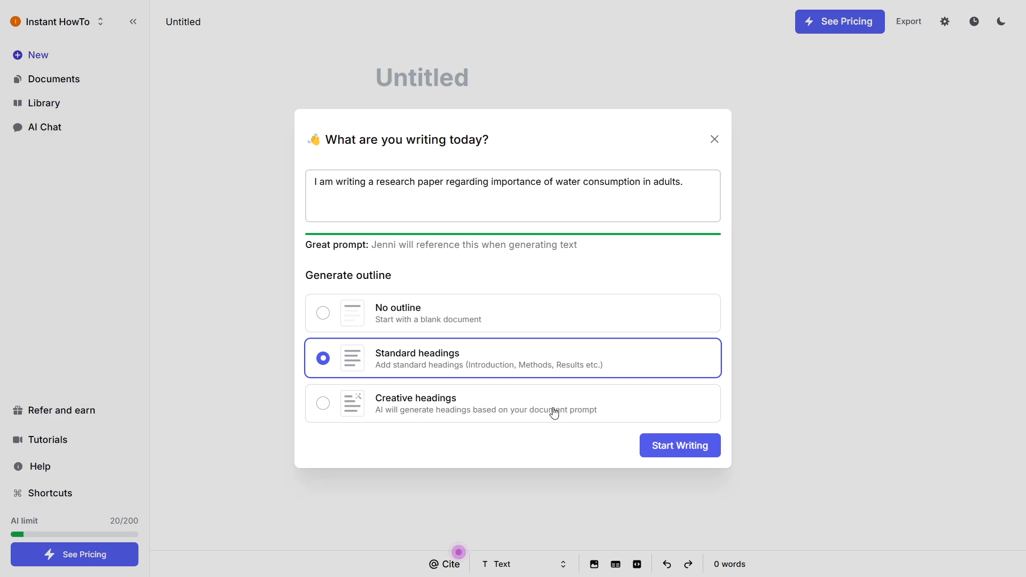
left_click(511, 417)
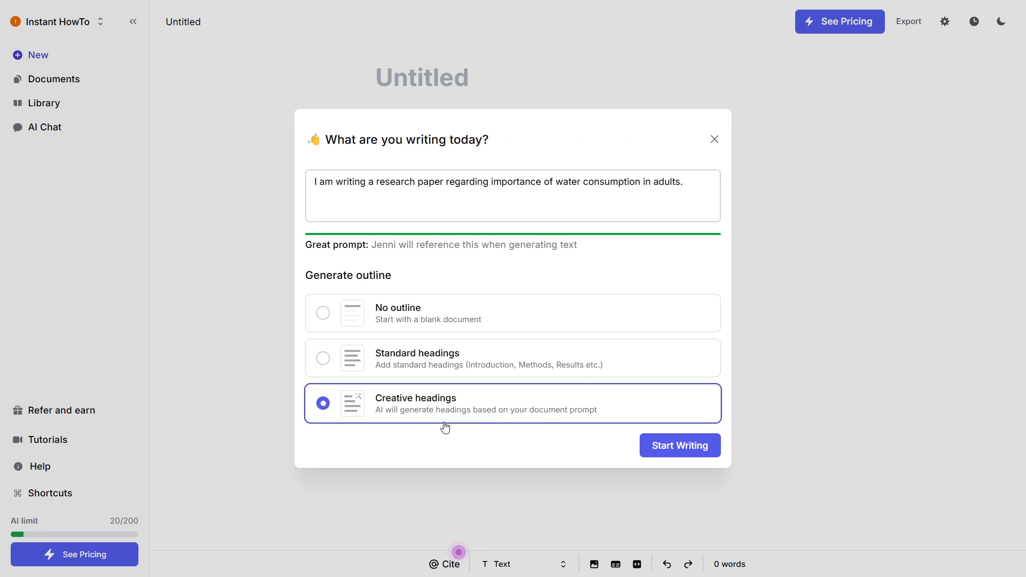
left_click(678, 450)
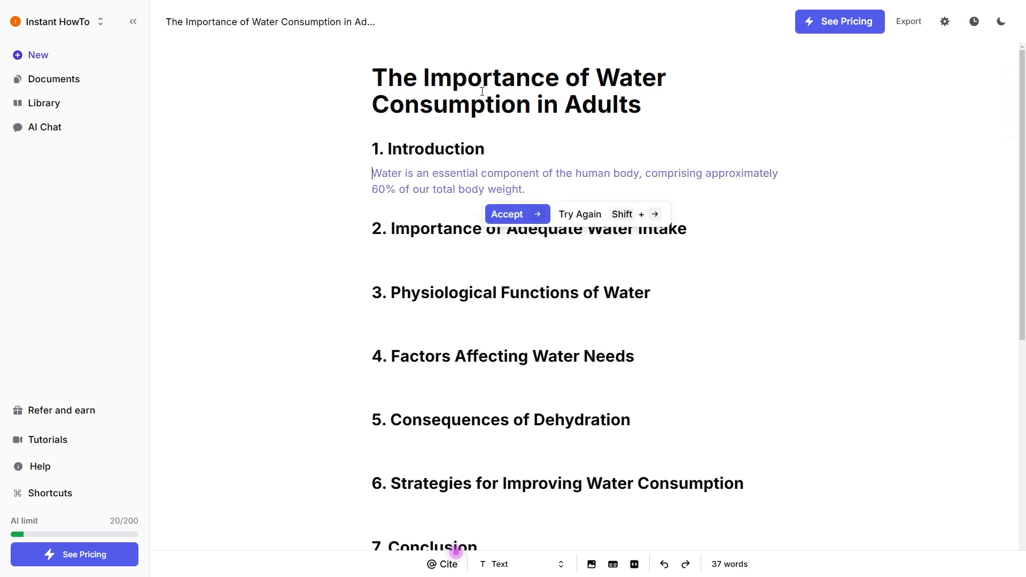
Review the generated outline and accept the AI-suggested opening sentence under the Introduction heading
scroll(482, 91, "down", 4)
scroll(460, 85, "up", 4)
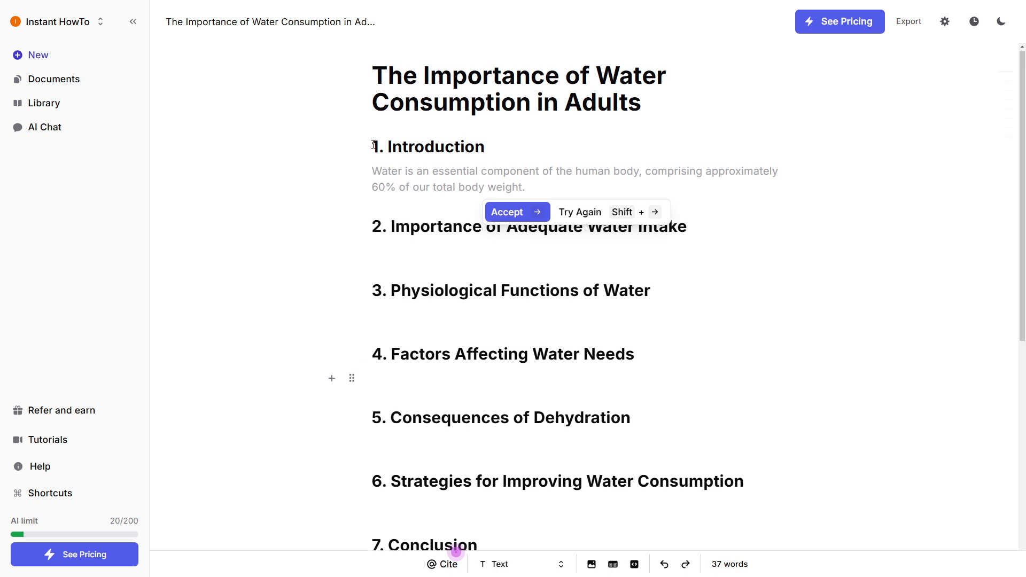
left_click(454, 79)
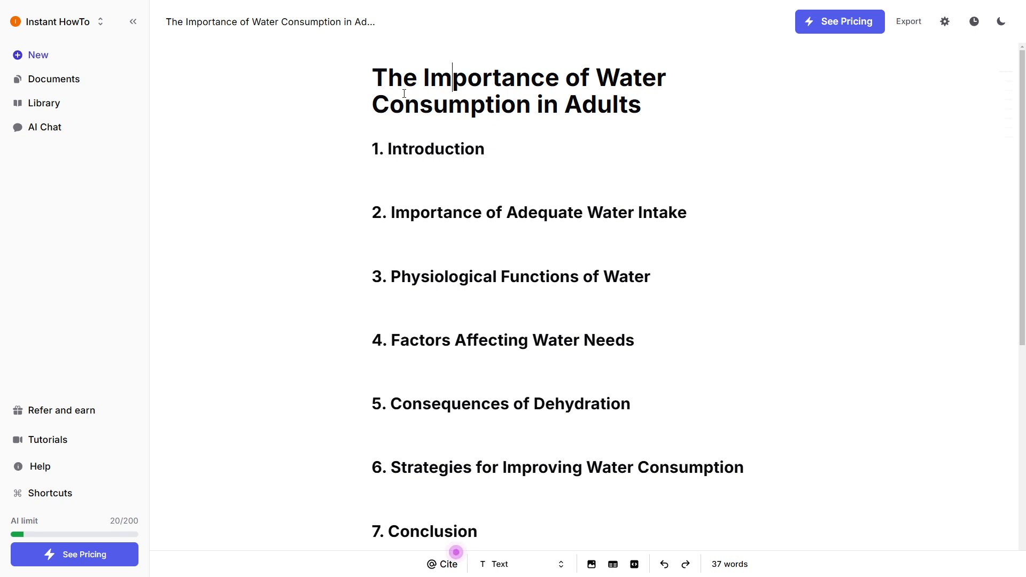
scroll(403, 93, "down", 2)
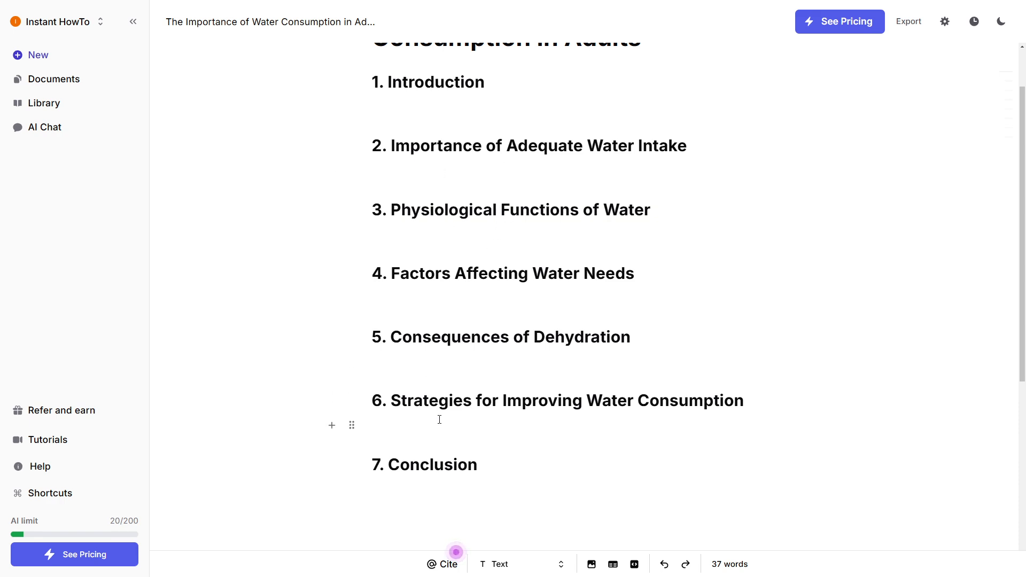
scroll(439, 374, "up", 2)
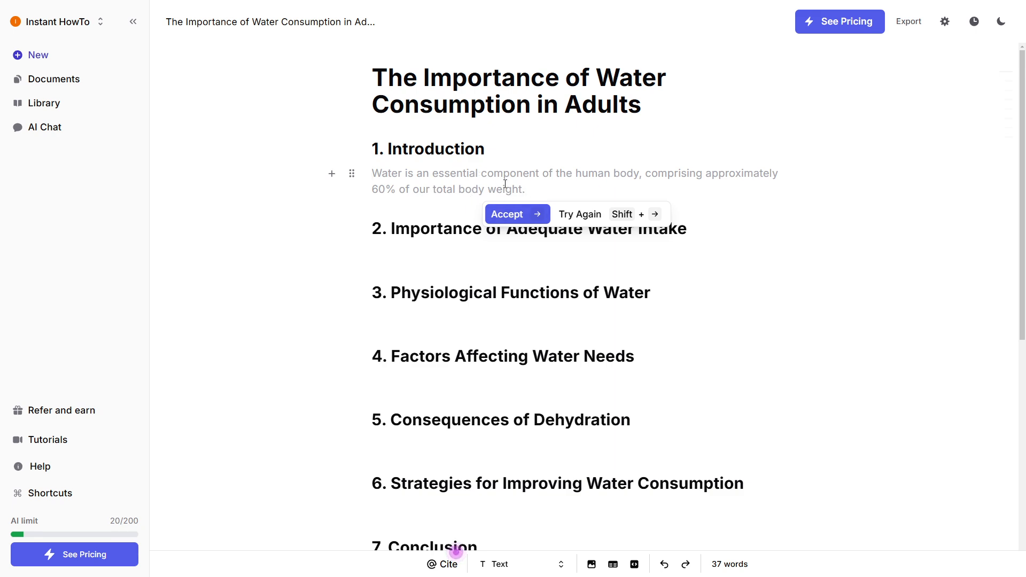
left_click(510, 214)
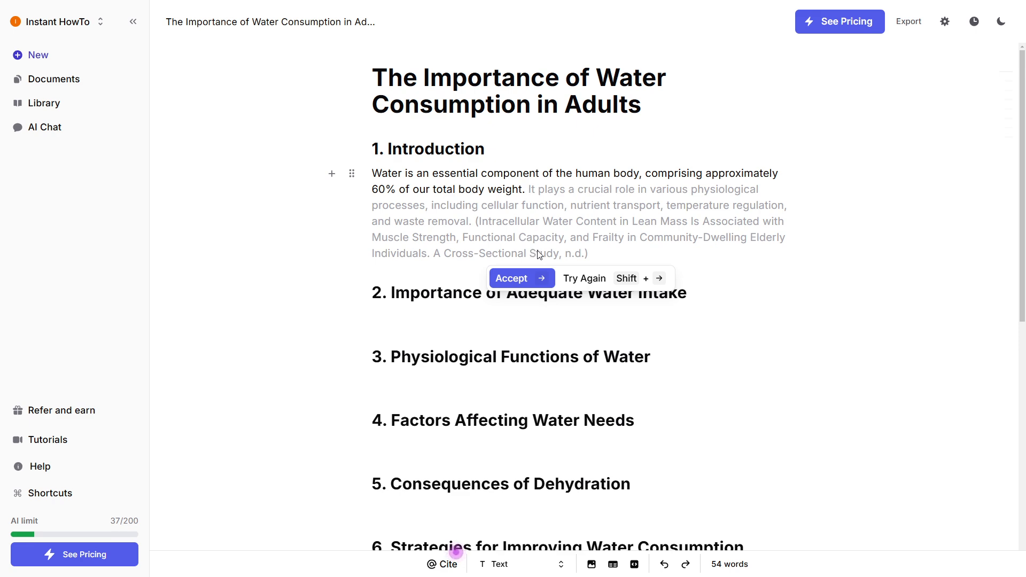
Regenerate the suggestion for the Introduction's second sentence and accept the new version with its citation
left_click(583, 278)
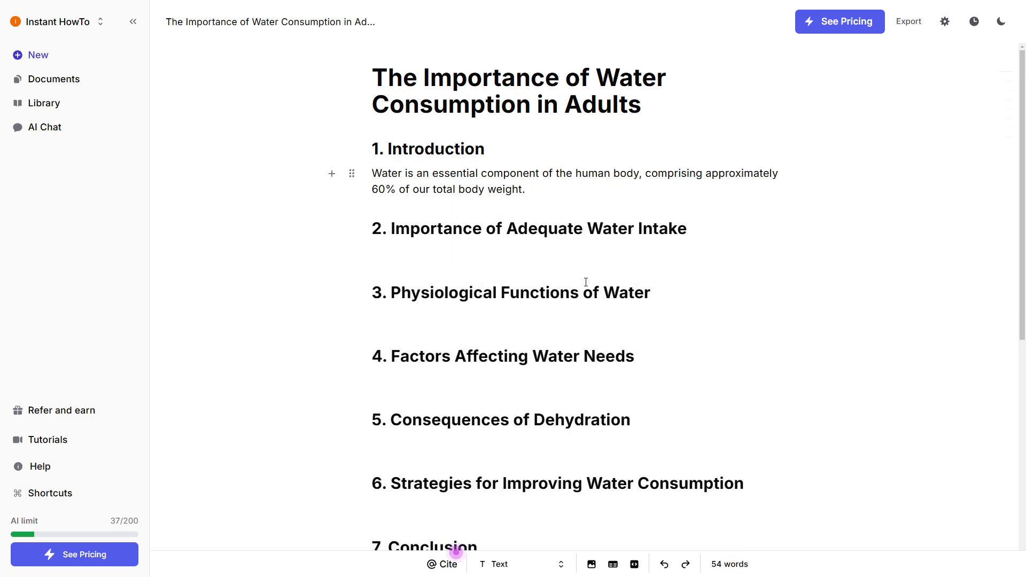
left_click(570, 196)
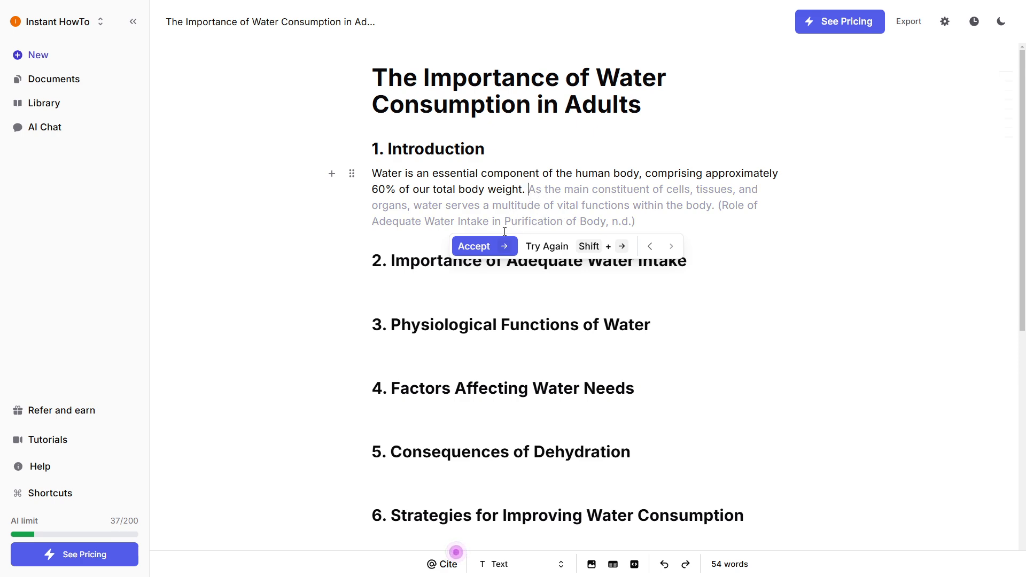
left_click(477, 246)
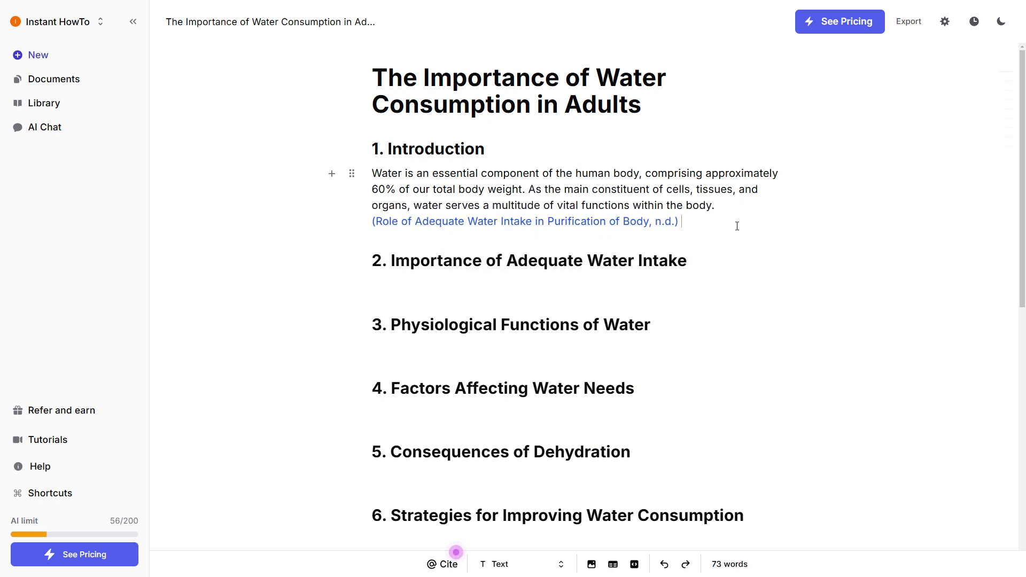
Add "The amount of water an individual should drink every day is" to the Introduction and complete the sentence with a regenerated AI suggestion
mouse_move(663, 227)
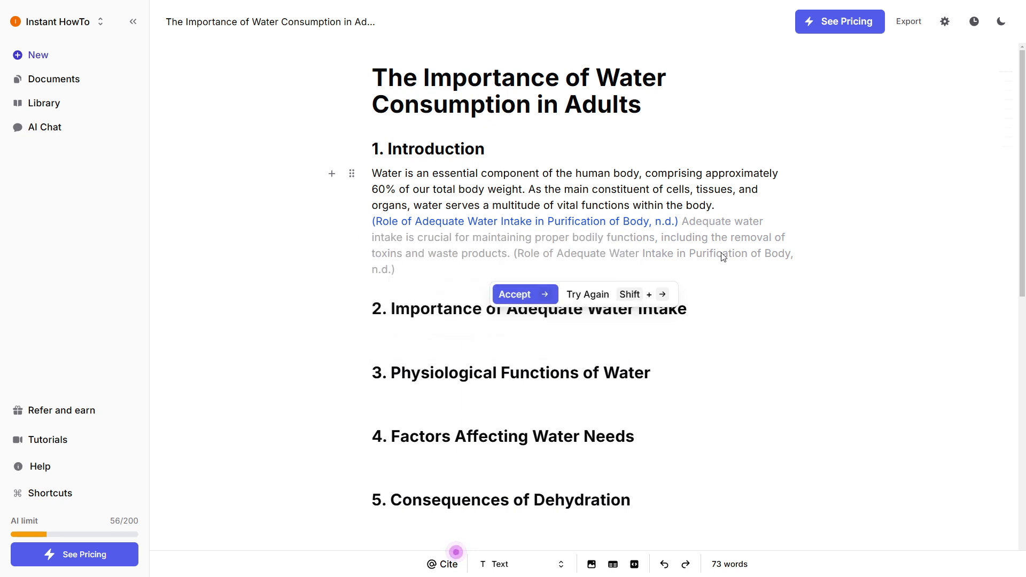
key("Escape")
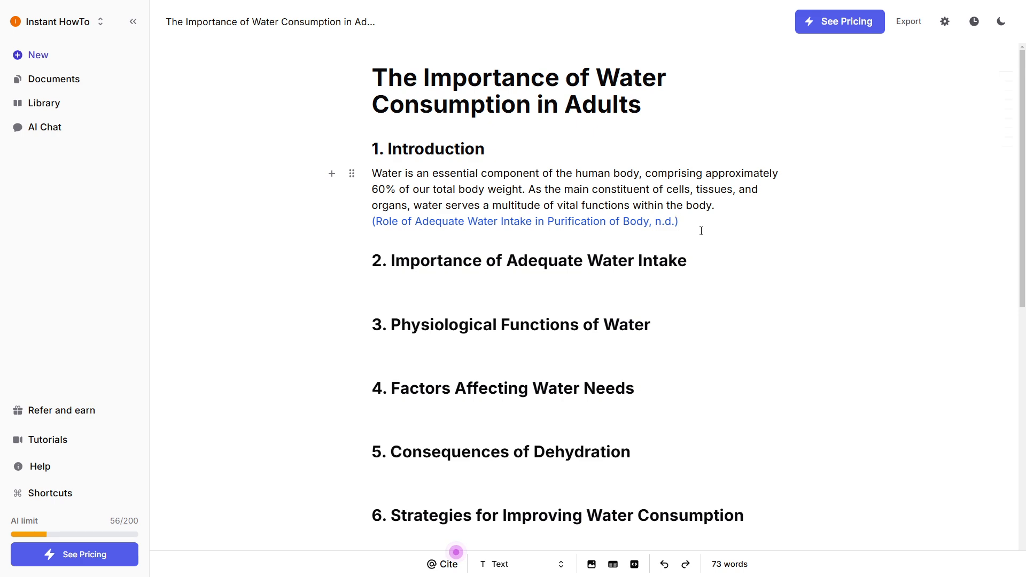
type("The amount of water an individual ")
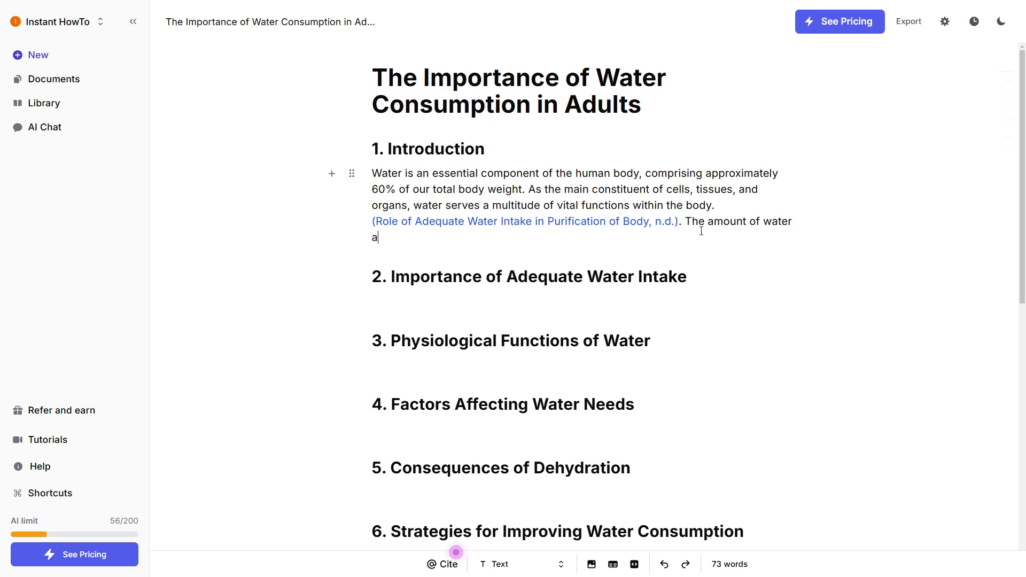
type("should drink every day is")
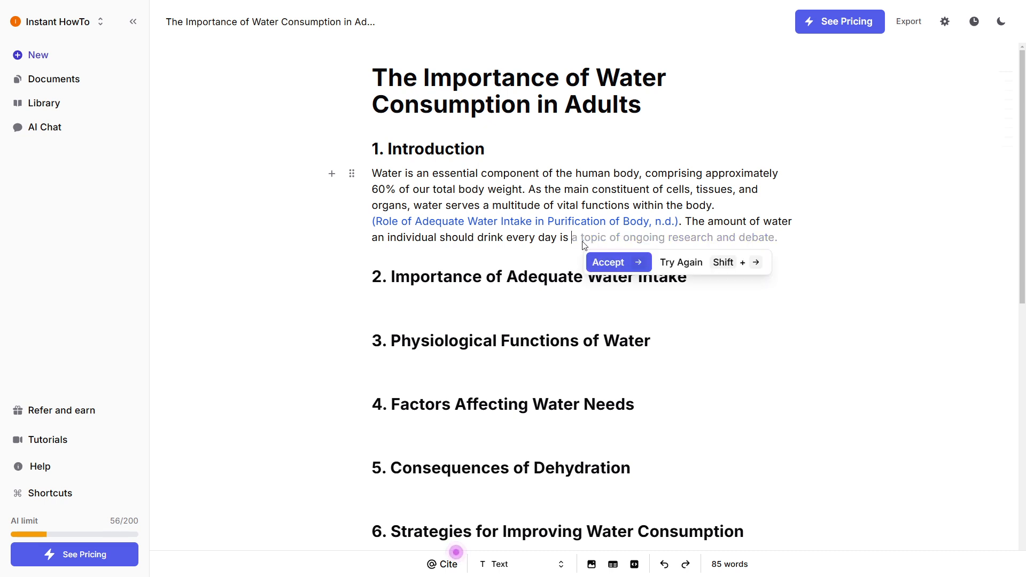
left_click(691, 261)
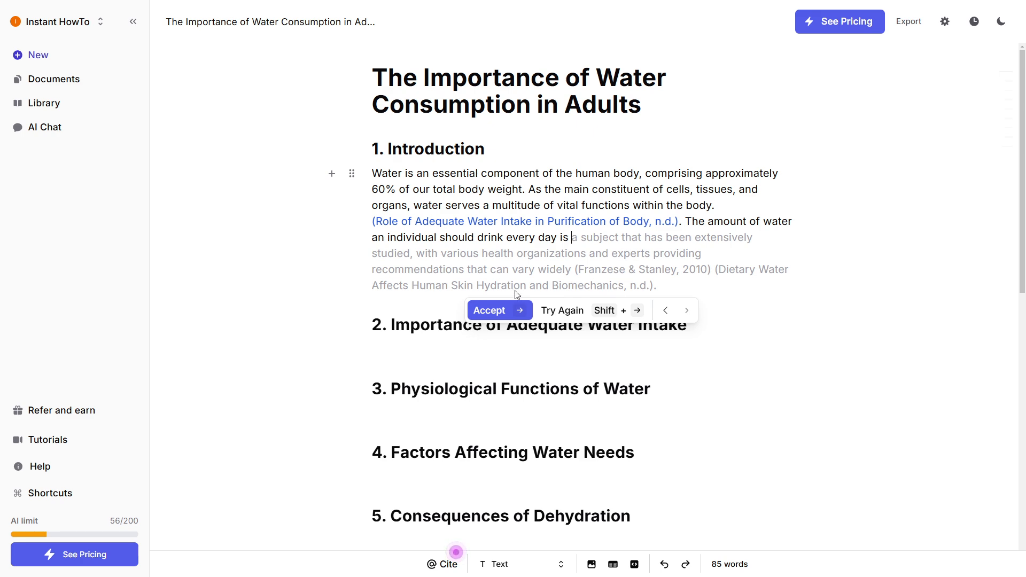
left_click(496, 310)
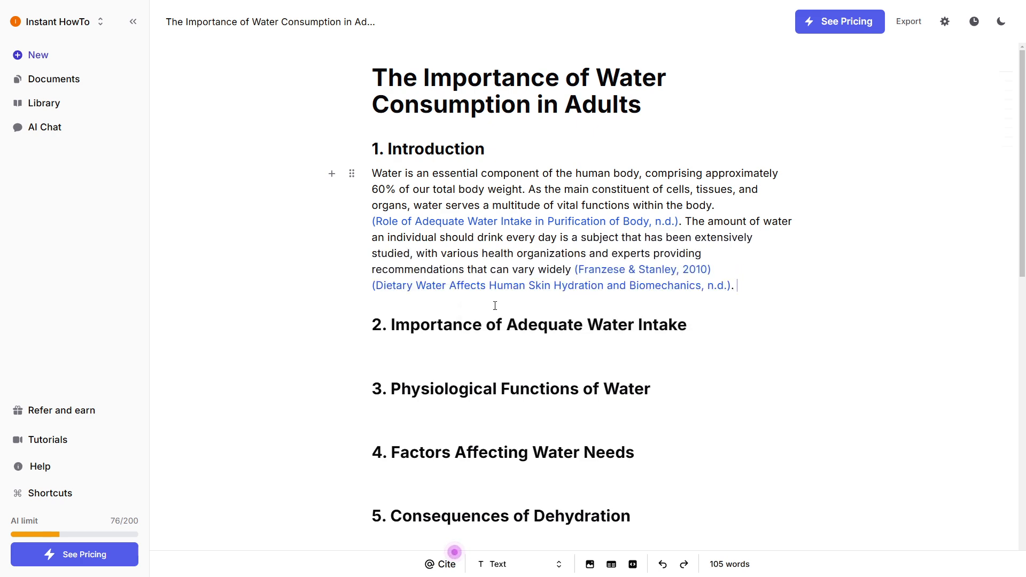
Open the library of sources beside the document
scroll(450, 268, "down", 5)
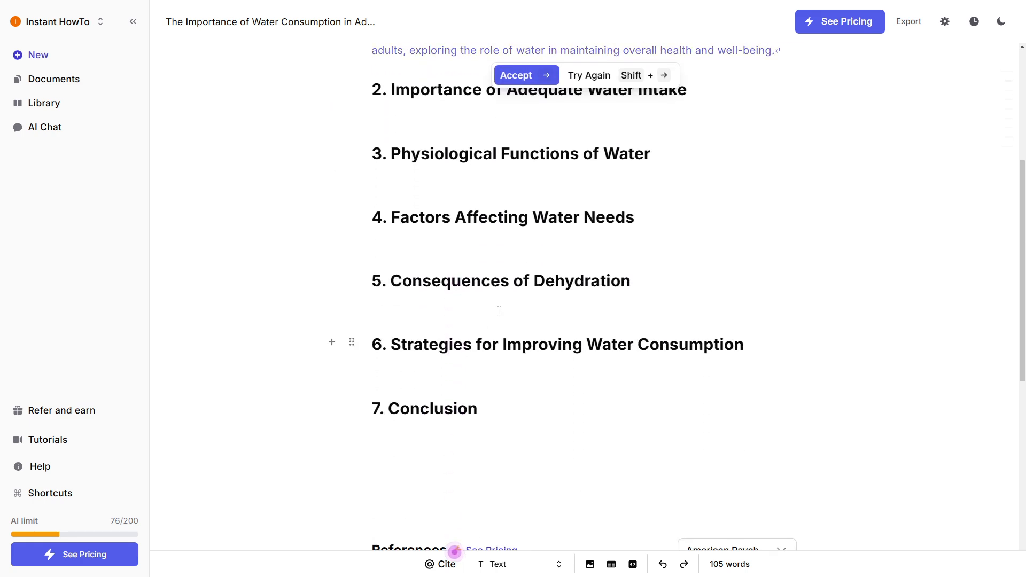
scroll(521, 235, "up", 5)
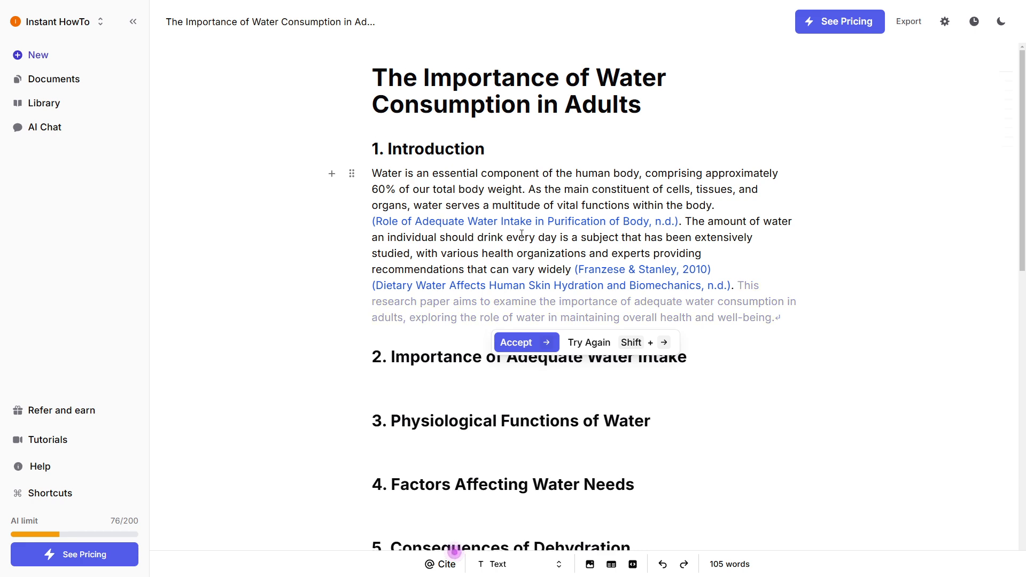
mouse_move(521, 215)
left_click(75, 84)
left_click(47, 104)
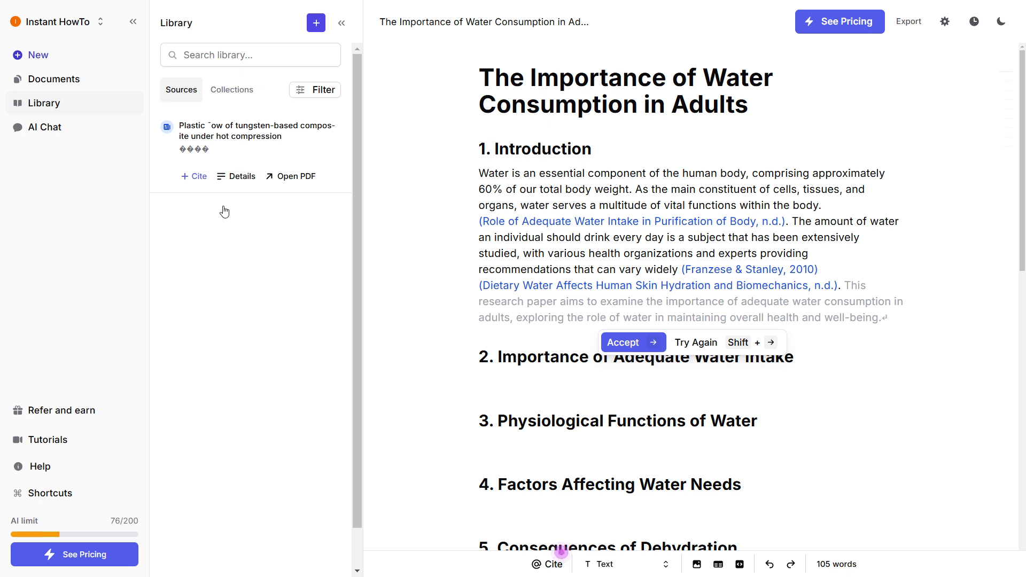
Examine the PDF upload, .bib import and DOI options for adding sources to the library, and close the dialog
left_click(315, 25)
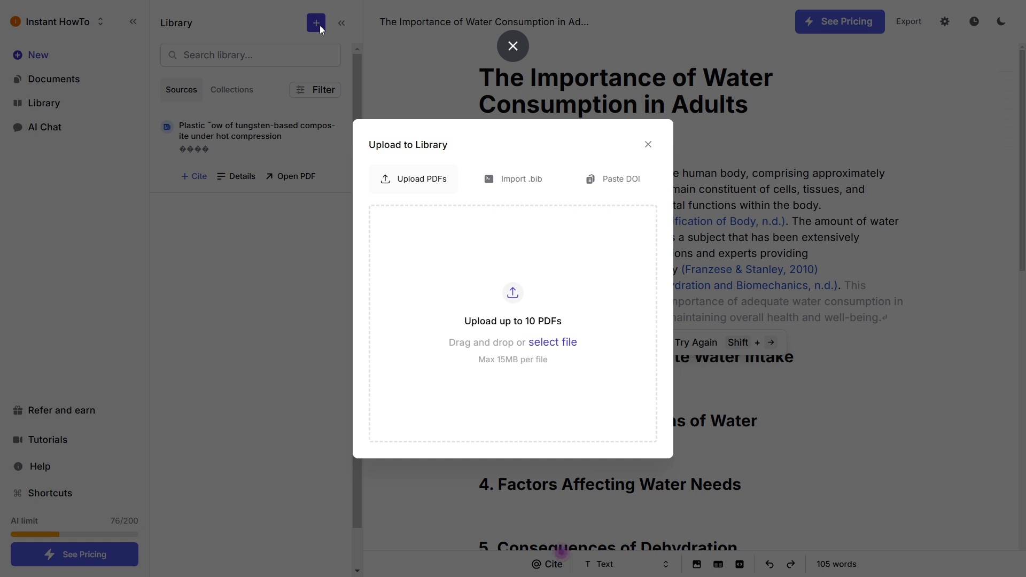
left_click(511, 183)
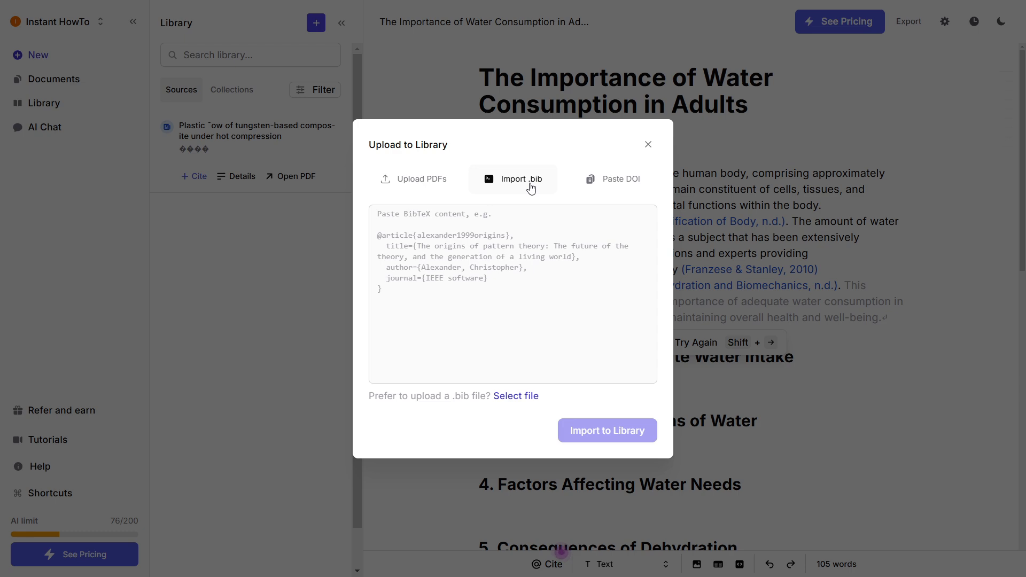
left_click(613, 190)
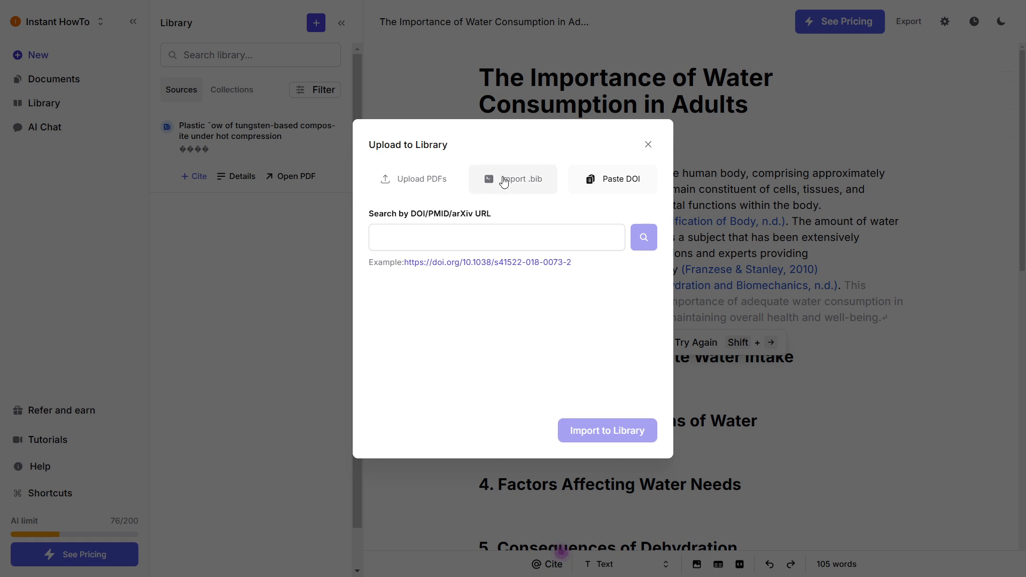
left_click(421, 187)
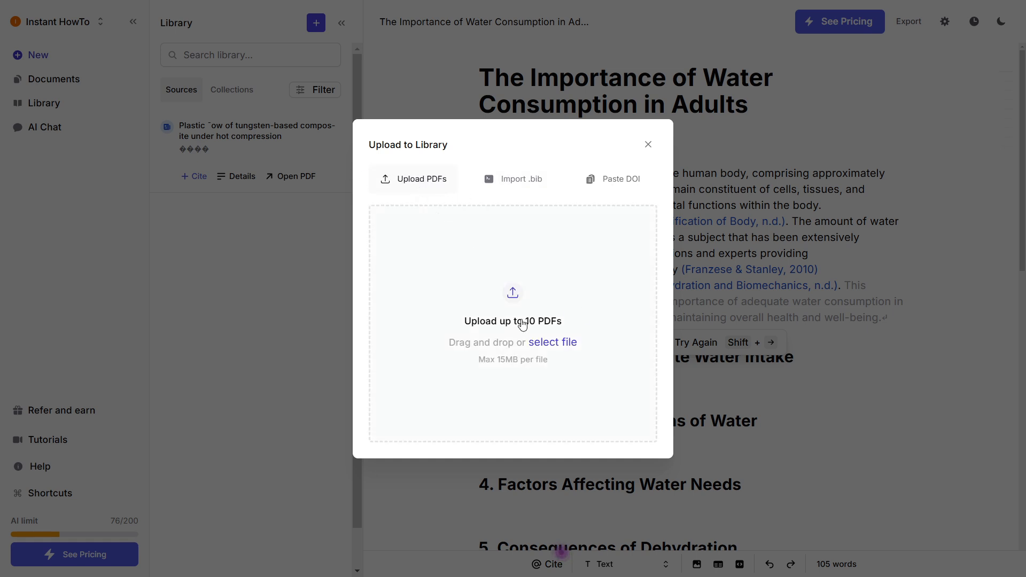
left_click(504, 178)
left_click(592, 178)
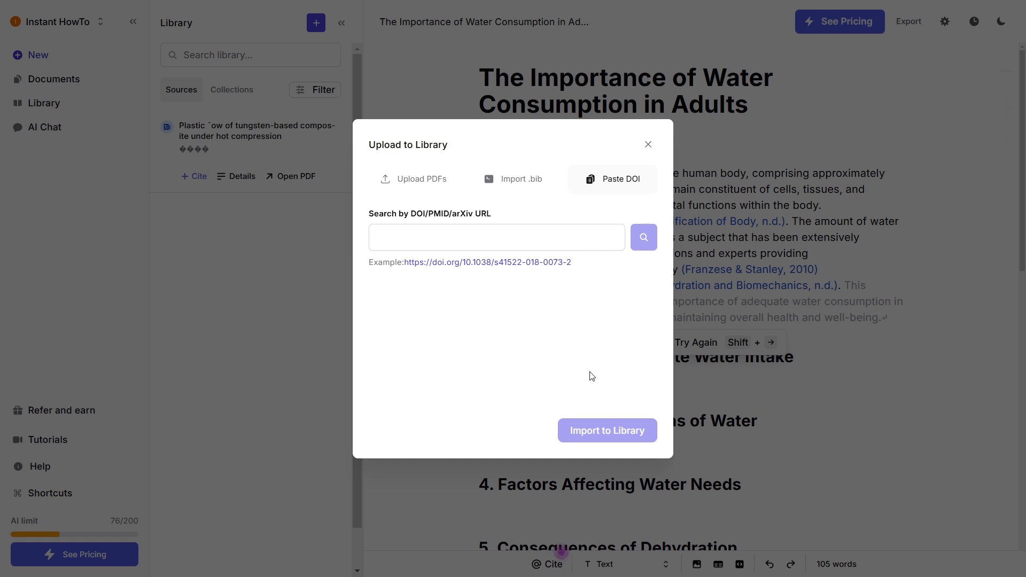
left_click(648, 148)
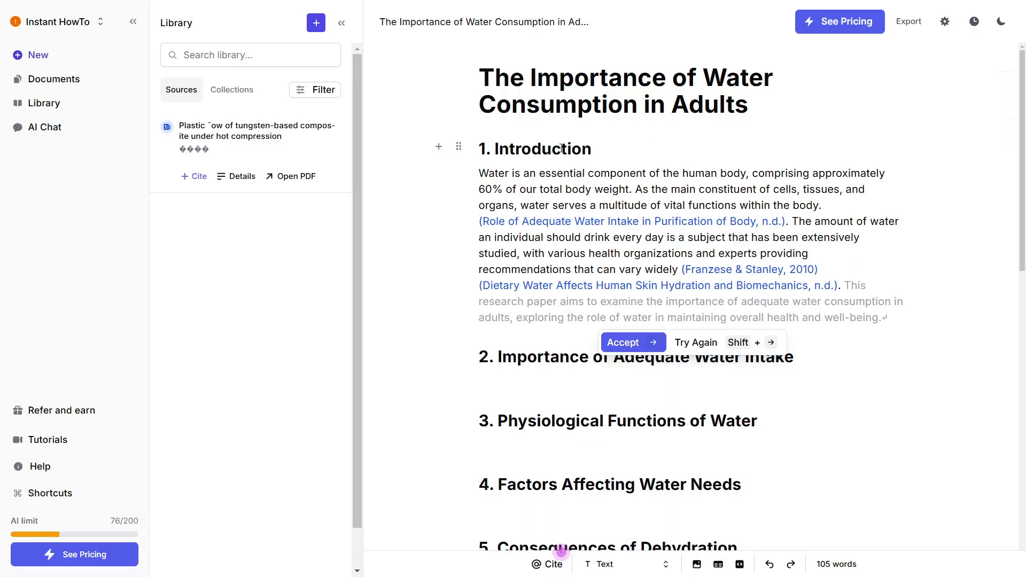
Examine the editable details of the tungsten-based composite article in the library, save the entry without changes and close it
left_click(264, 148)
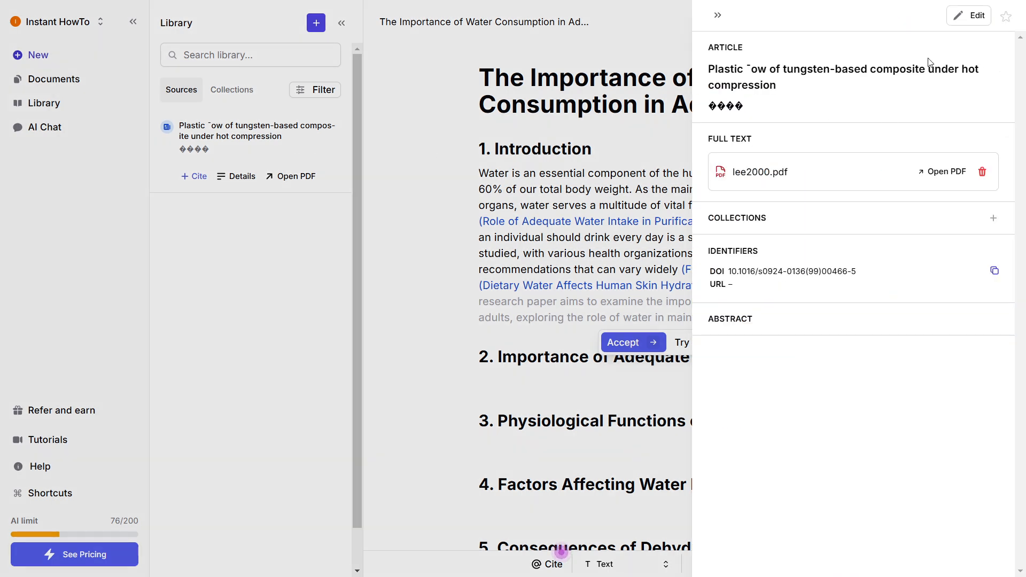
left_click(952, 30)
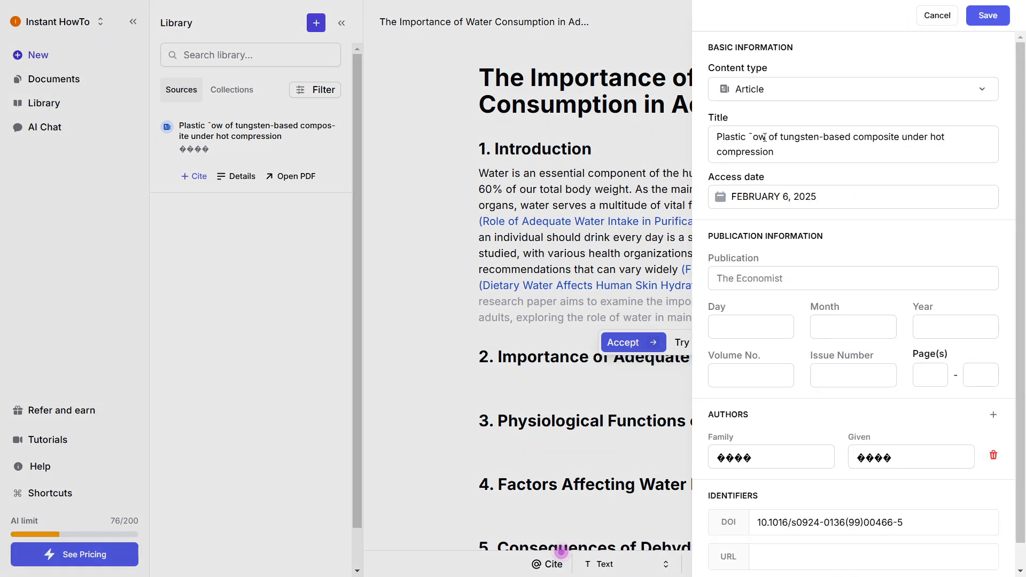
scroll(720, 289, "down", 1)
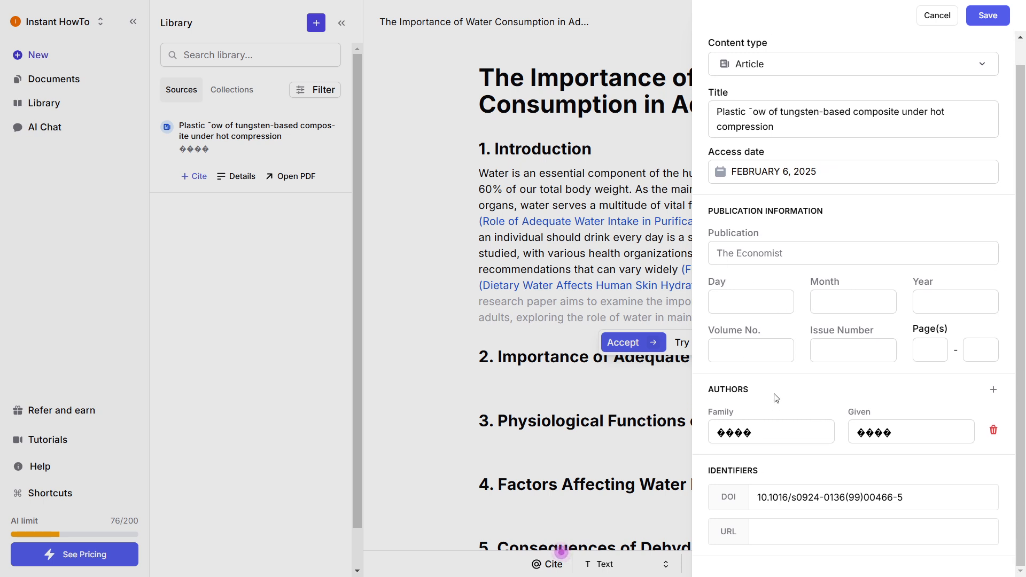
scroll(731, 417, "up", 1)
scroll(731, 417, "down", 1)
scroll(773, 344, "up", 1)
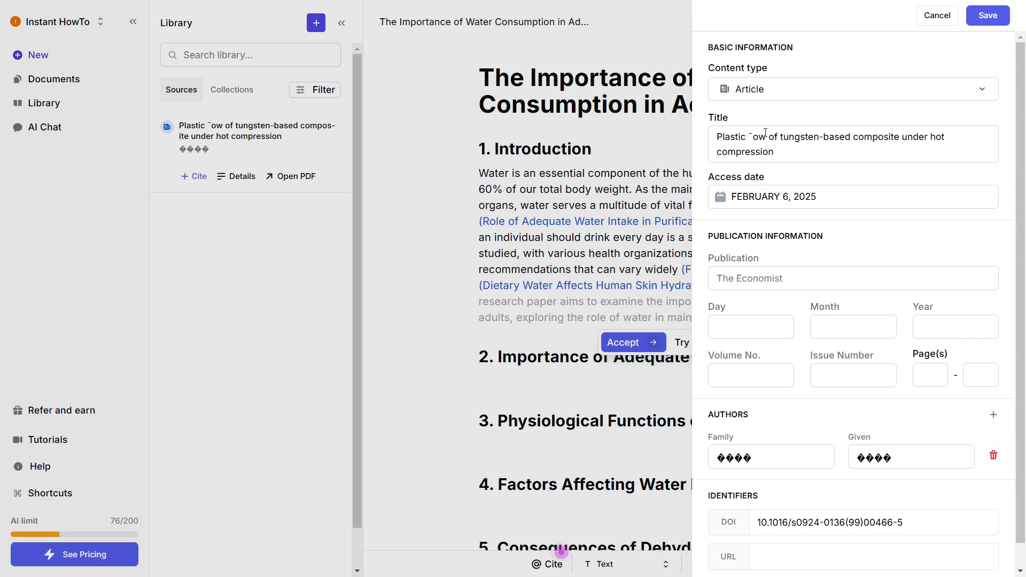
scroll(884, 182, "down", 1)
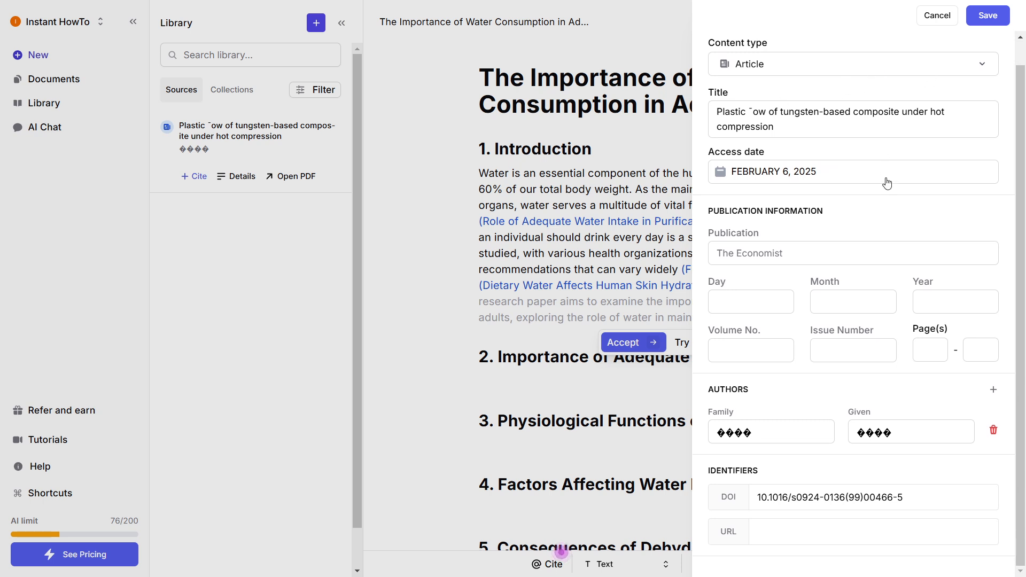
scroll(879, 206, "up", 1)
left_click(988, 16)
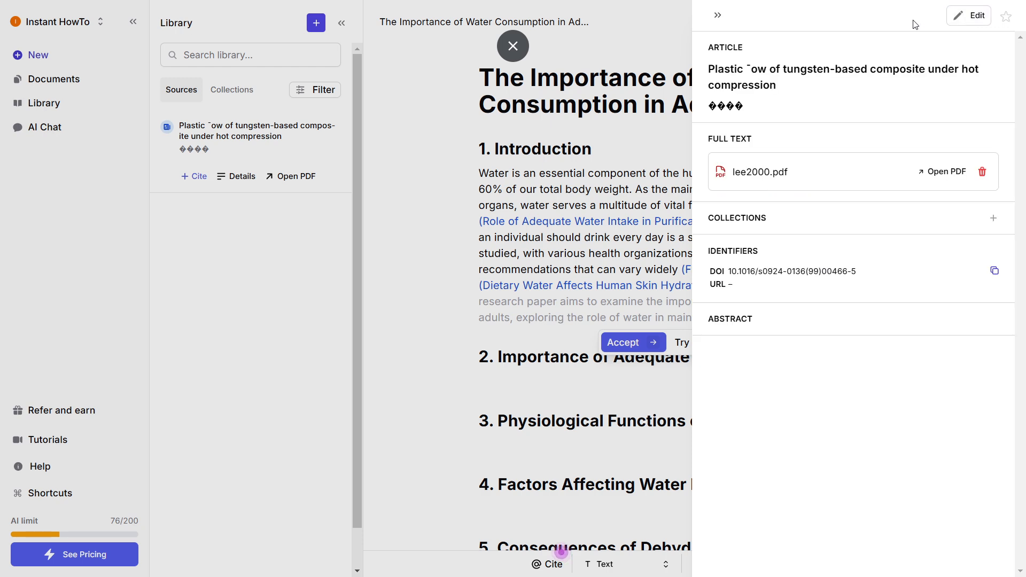
left_click(724, 21)
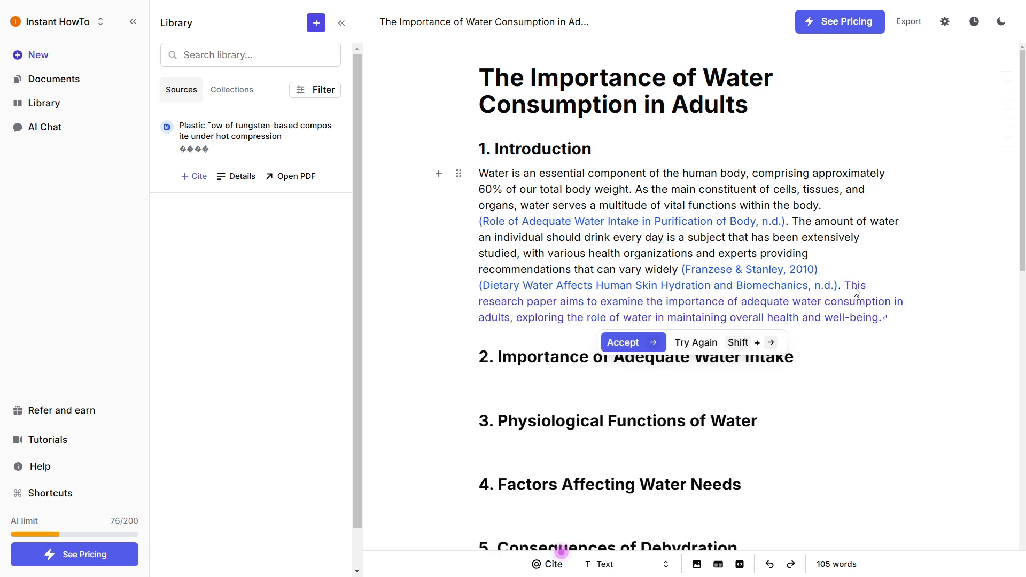
Cite the library's tungsten-based composite article at the end of the Introduction paragraph and view the citation's source card
left_click(192, 177)
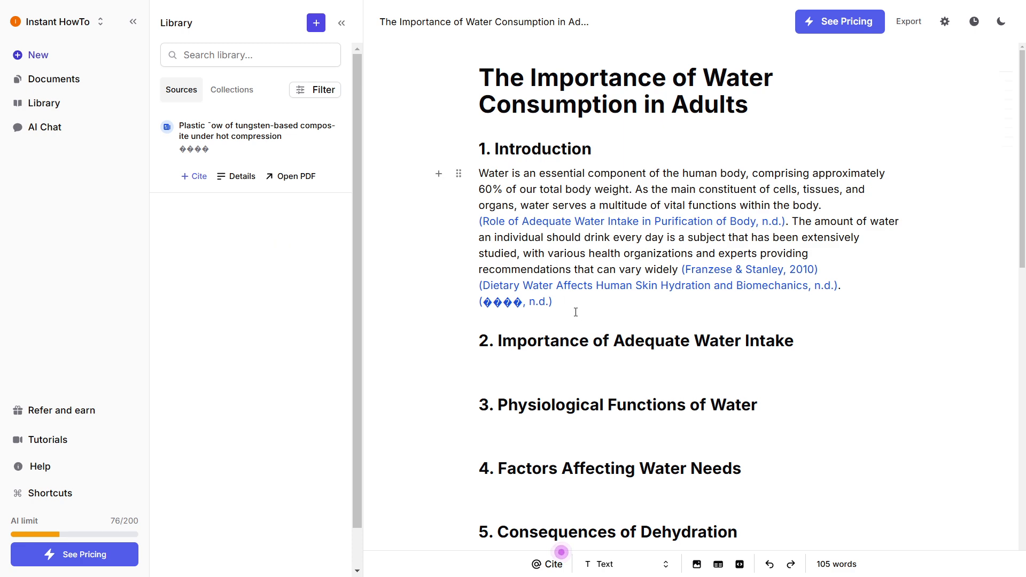
mouse_move(497, 311)
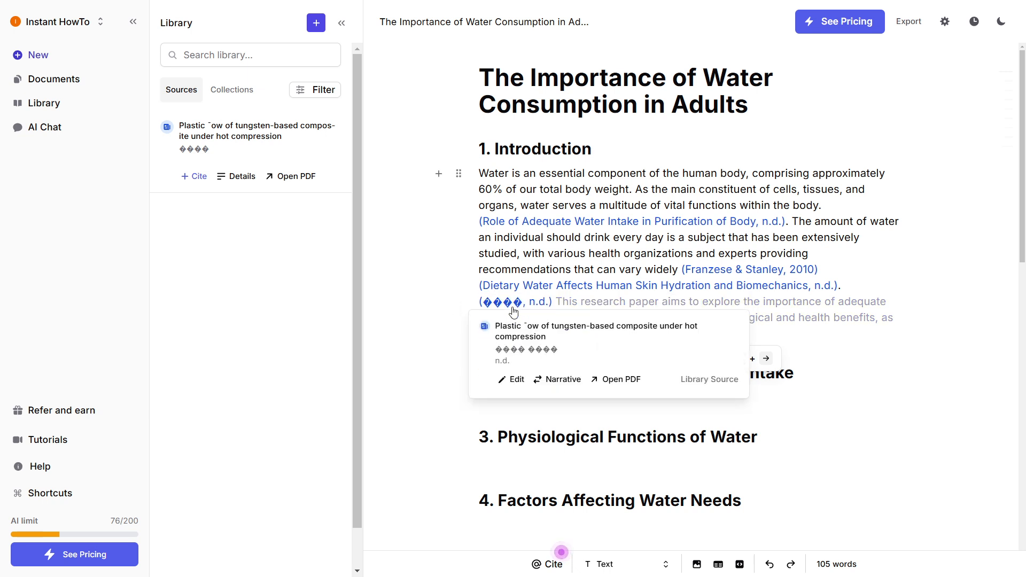
key("Escape")
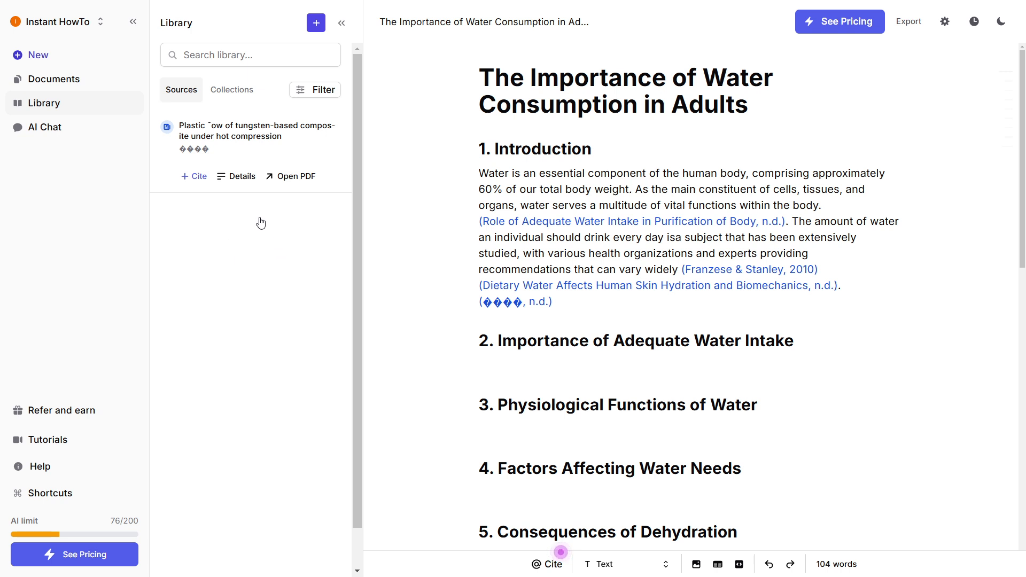
Examine the library's collections, sources, and the sort and filter options
left_click(219, 89)
left_click(181, 89)
left_click(315, 90)
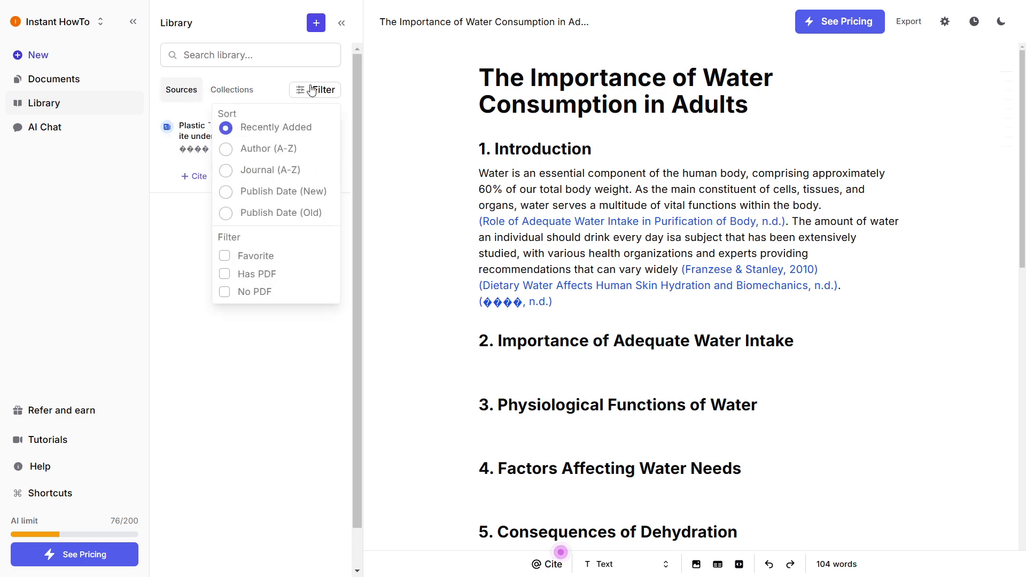
left_click(267, 359)
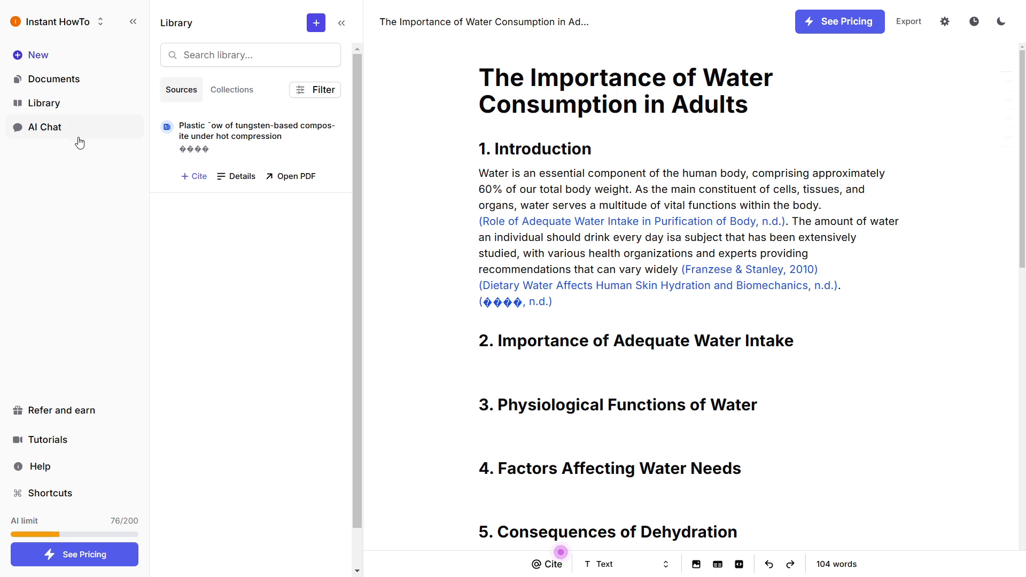
Start a new AI chat and begin the message with "I am writing an article about The Importance of Water Consumption in Adults", copying the document title
left_click(49, 136)
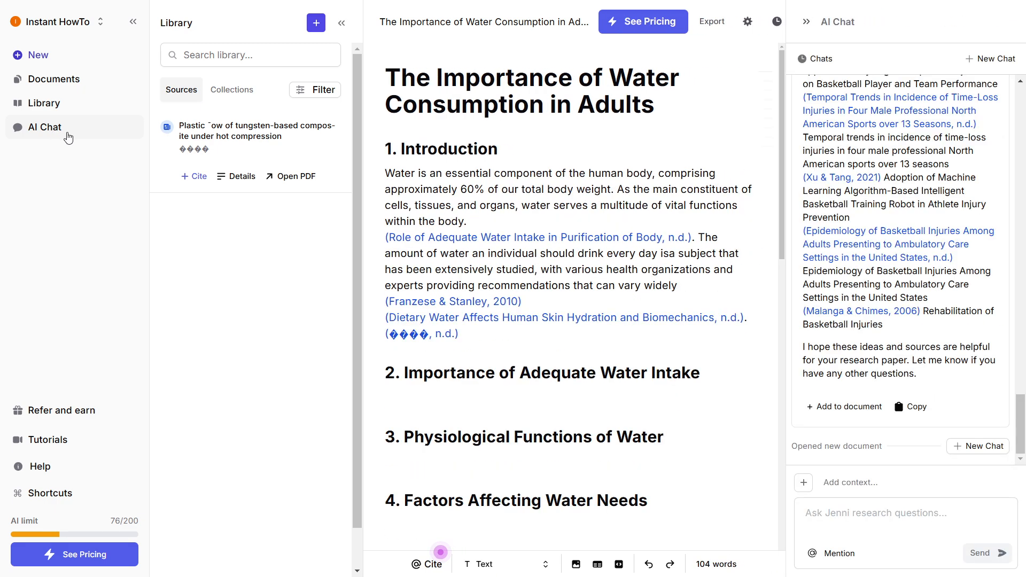
left_click(992, 59)
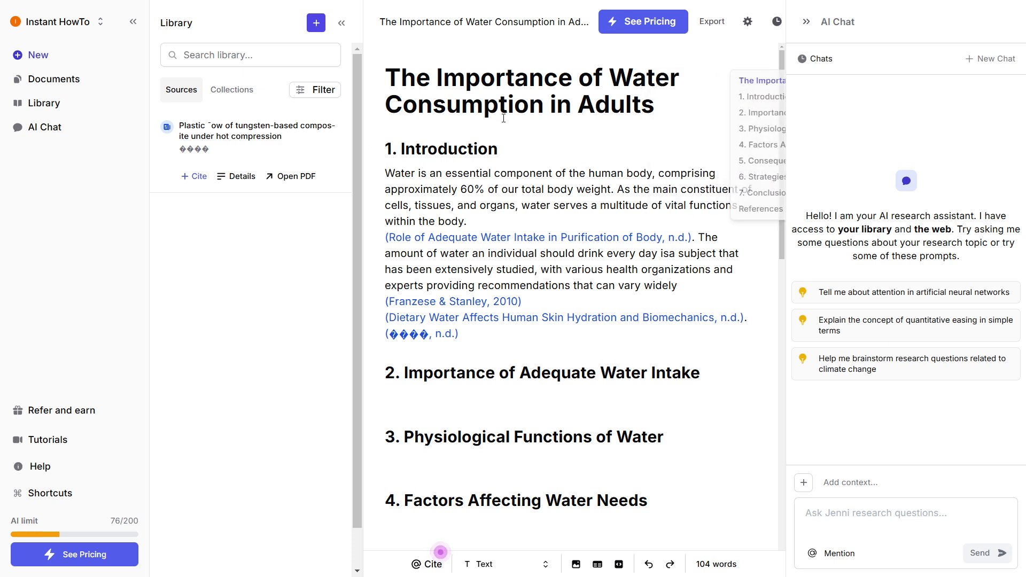
triple_click(582, 100)
key("ctrl+c")
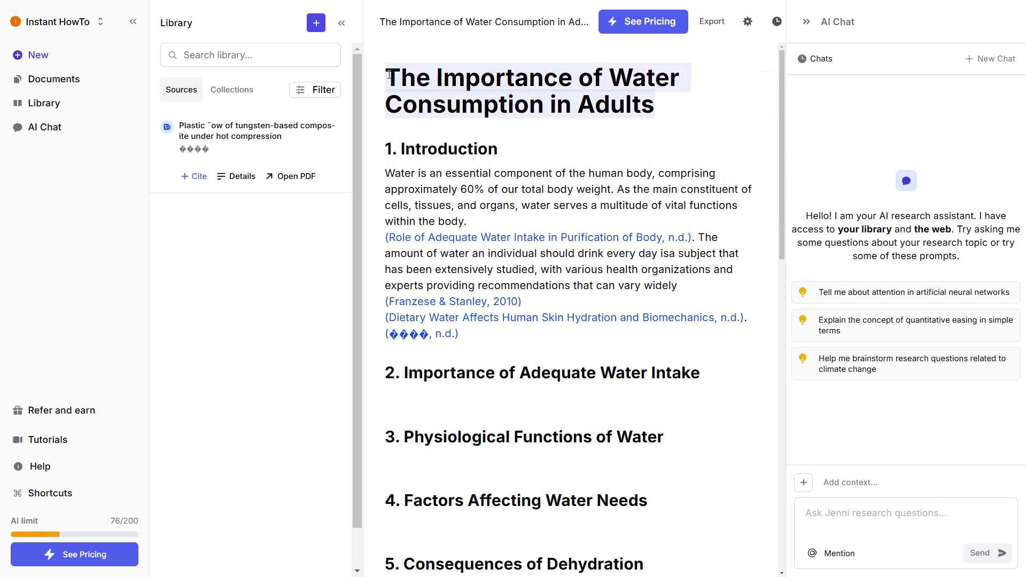
left_click(845, 516)
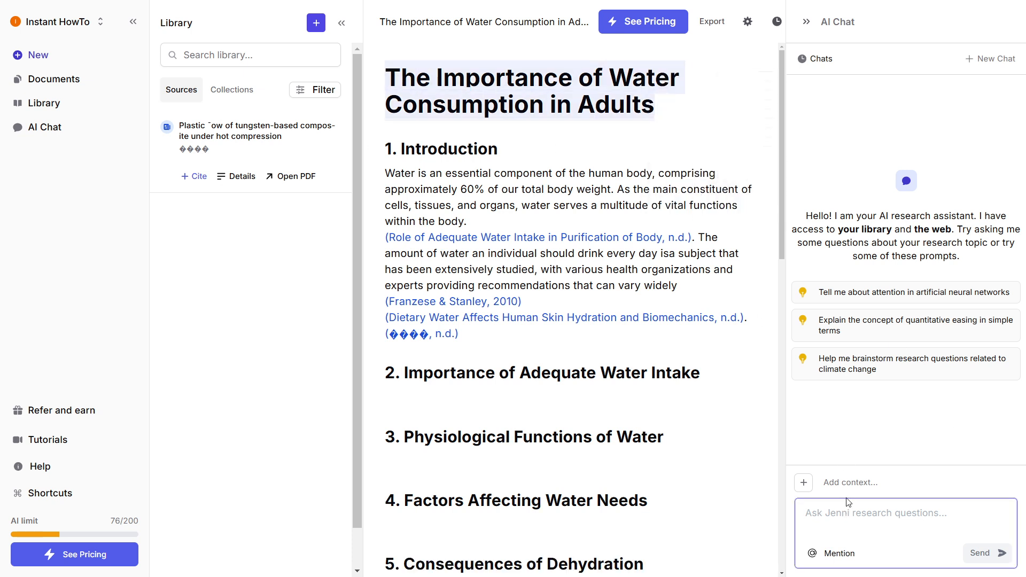
type("I am writi")
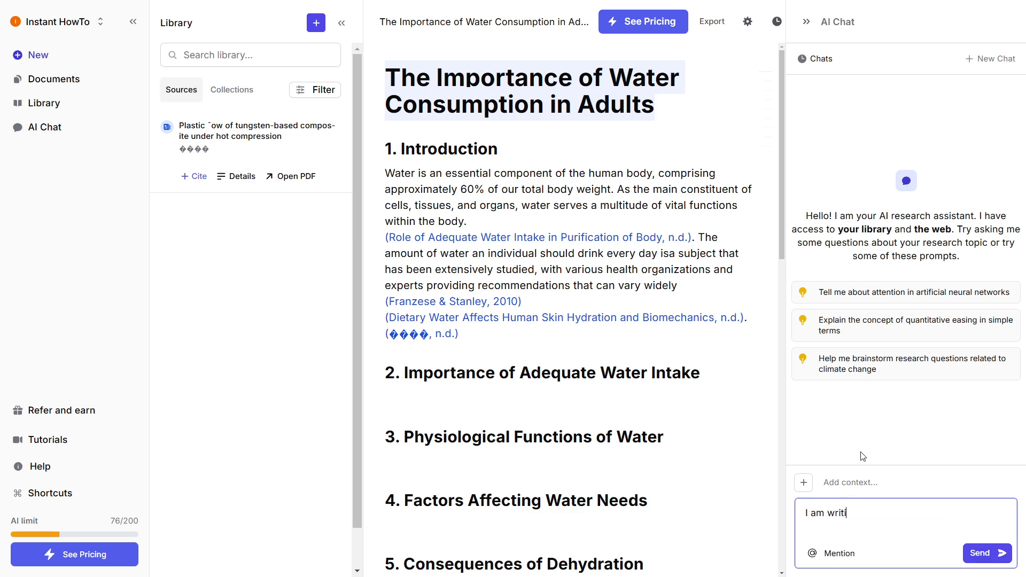
type("ng an article about")
key("ctrl+v")
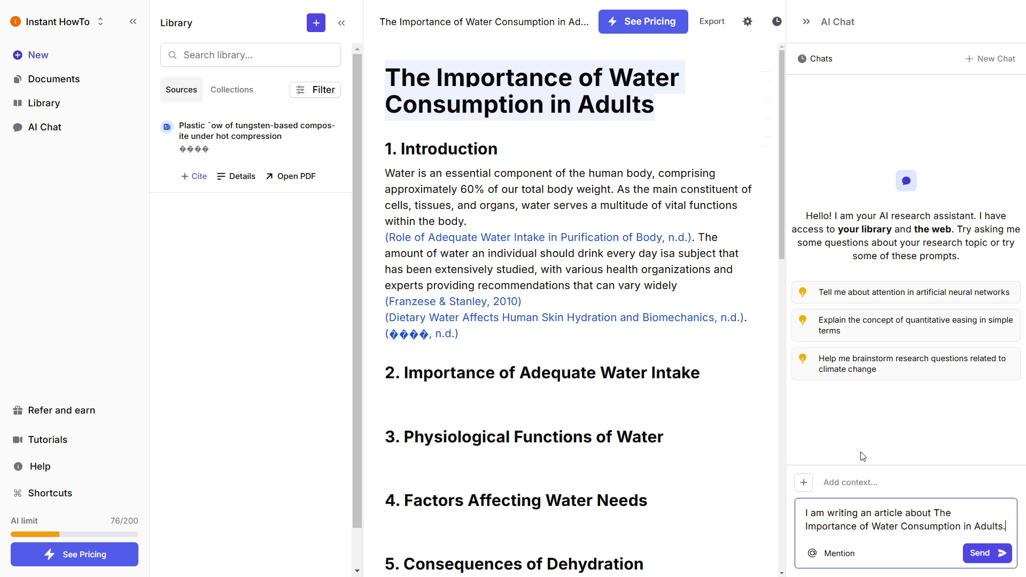
Continue the message with "I got stuck. I'd like some suggestions on what I should writie about under the 3. heading:"
type("I got stuck")
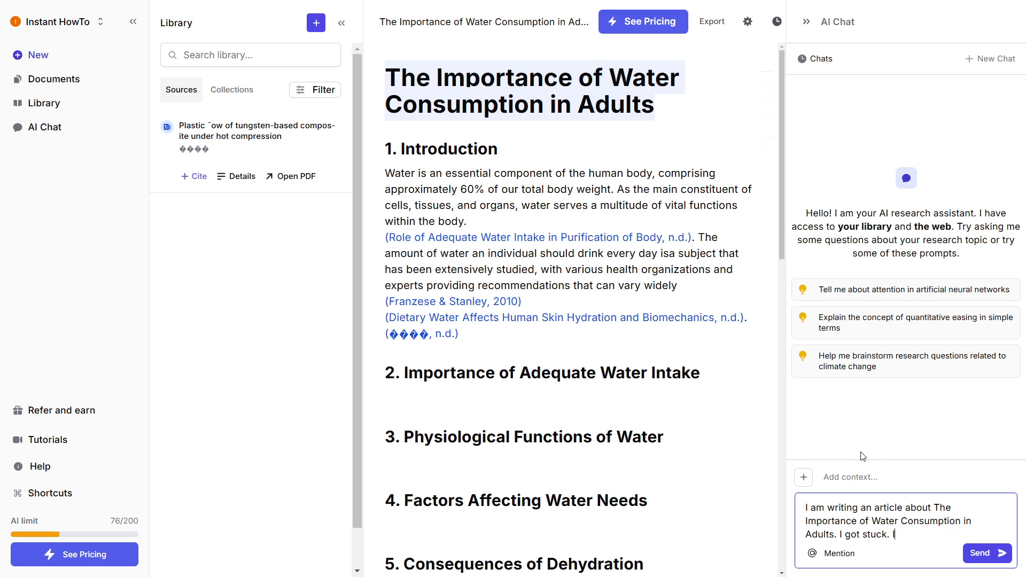
type(". I'd like some suggestions on wha")
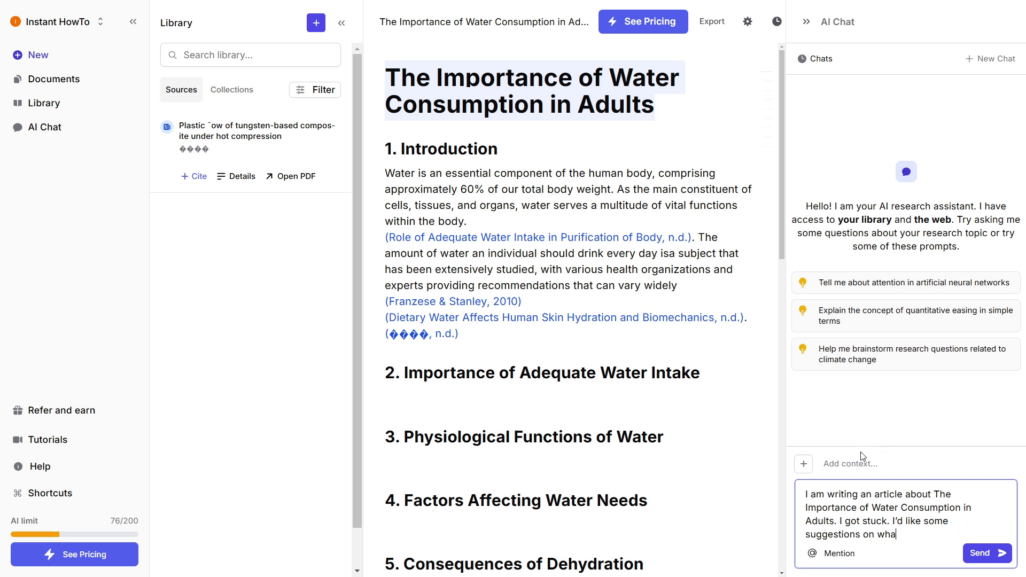
type("t I should writie about under ")
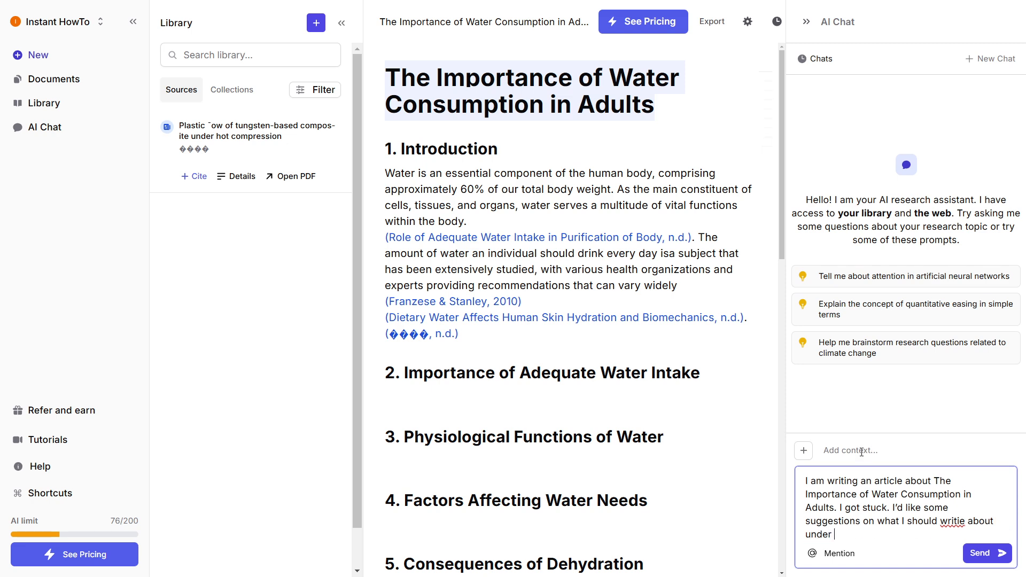
type("the 3. heading:")
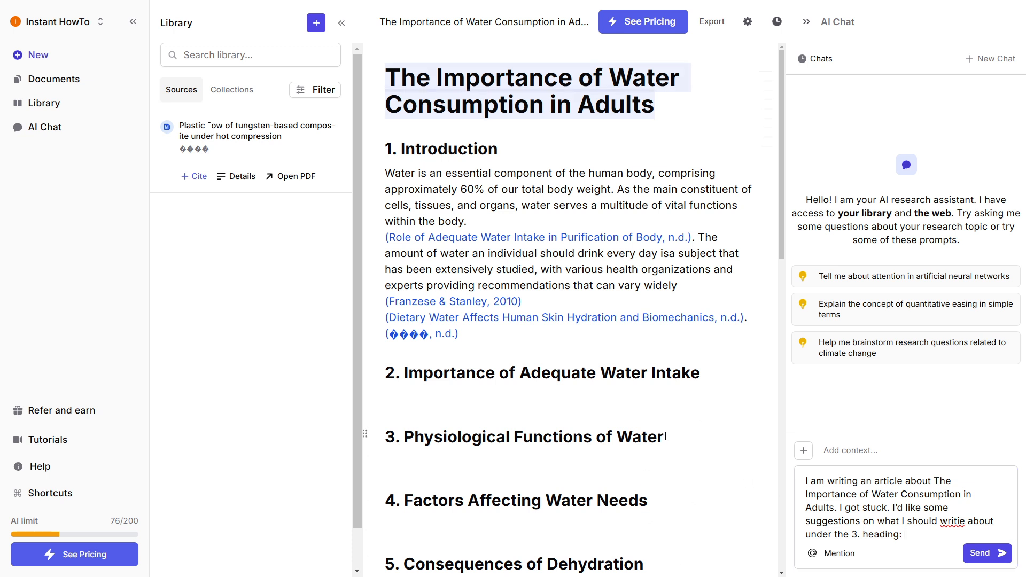
Copy the heading "3. Physiological Functions of Water" into the message, add "Also, give me some sources." and send it
left_click_drag(665, 437, 420, 394)
key("ctrl+c")
left_click(953, 524)
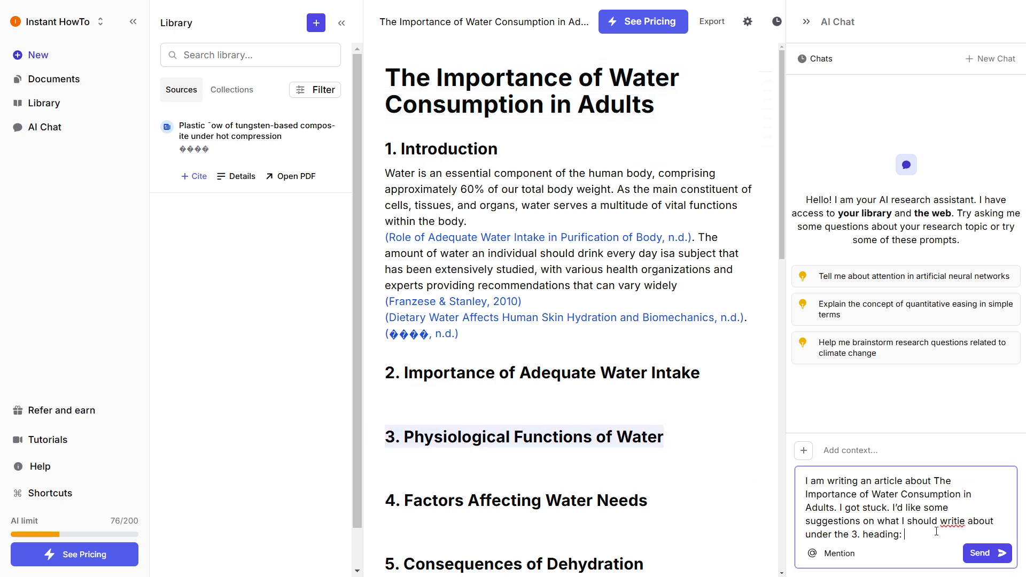
key("ctrl+v")
type(". A")
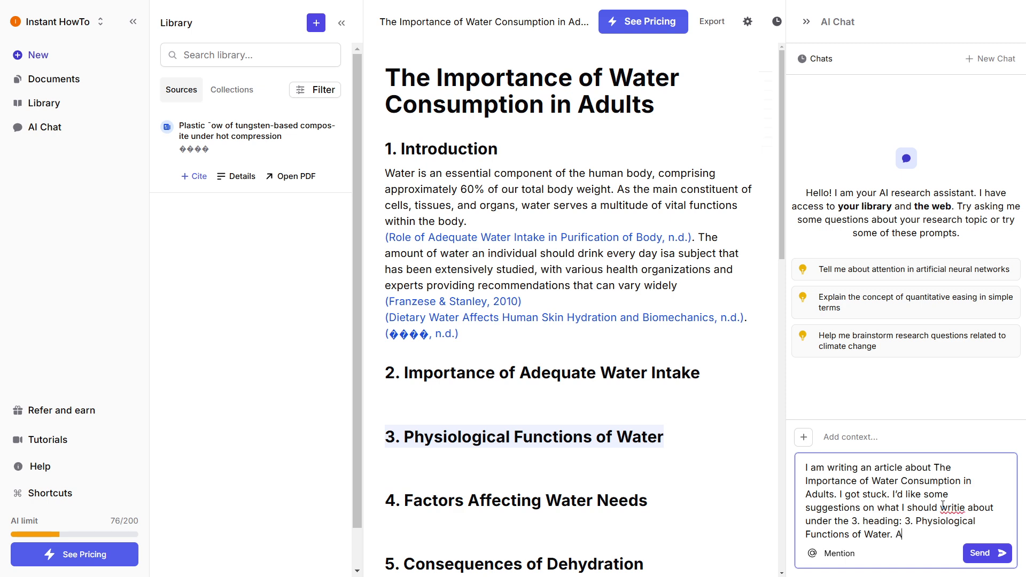
type("lso, give me some sources.")
left_click(976, 554)
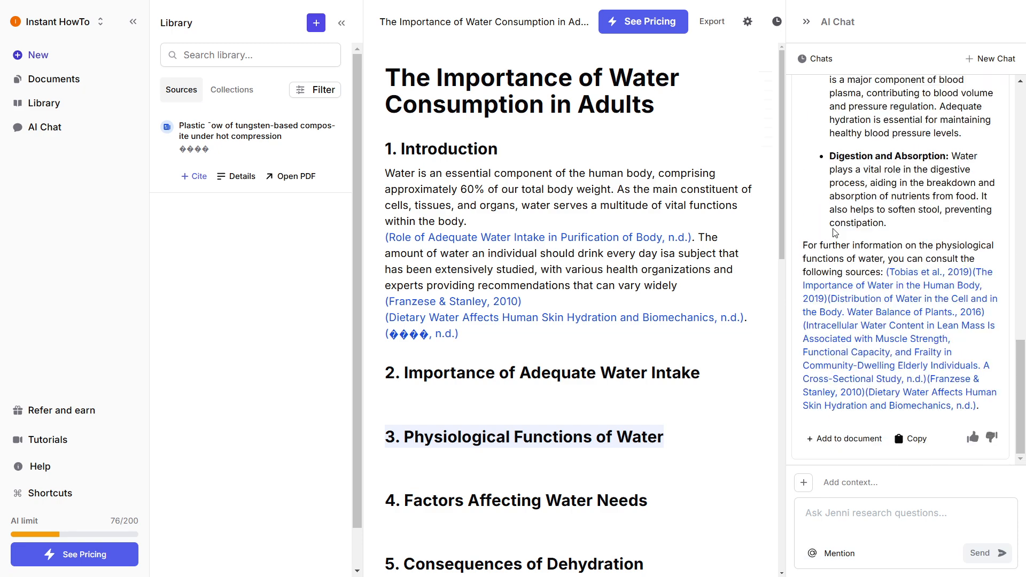
Read through the AI answer on the physiological functions of water and examine its cited sources
scroll(835, 233, "up", 3)
scroll(845, 283, "up", 5)
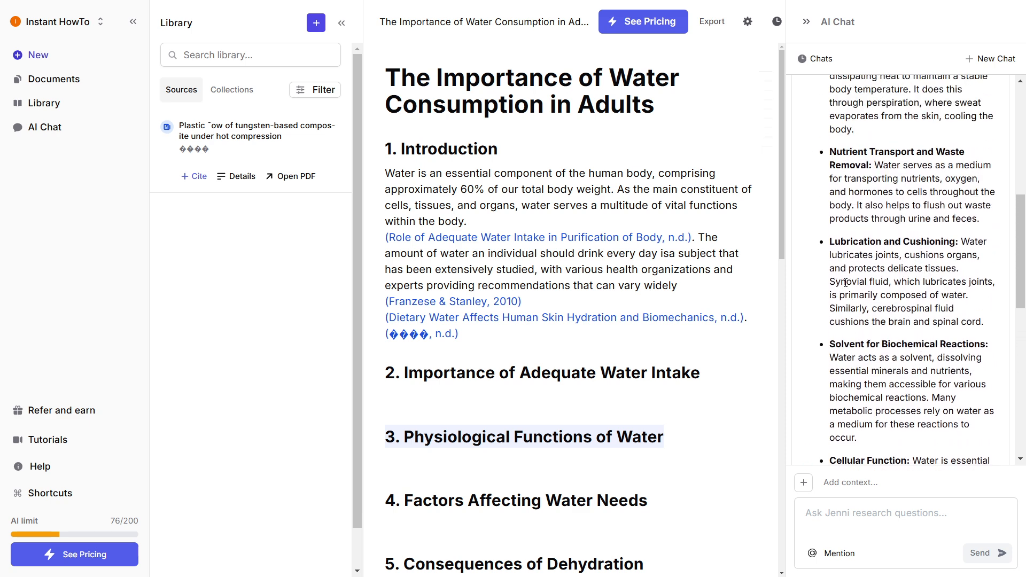
scroll(845, 282, "up", 3)
scroll(849, 187, "down", 1)
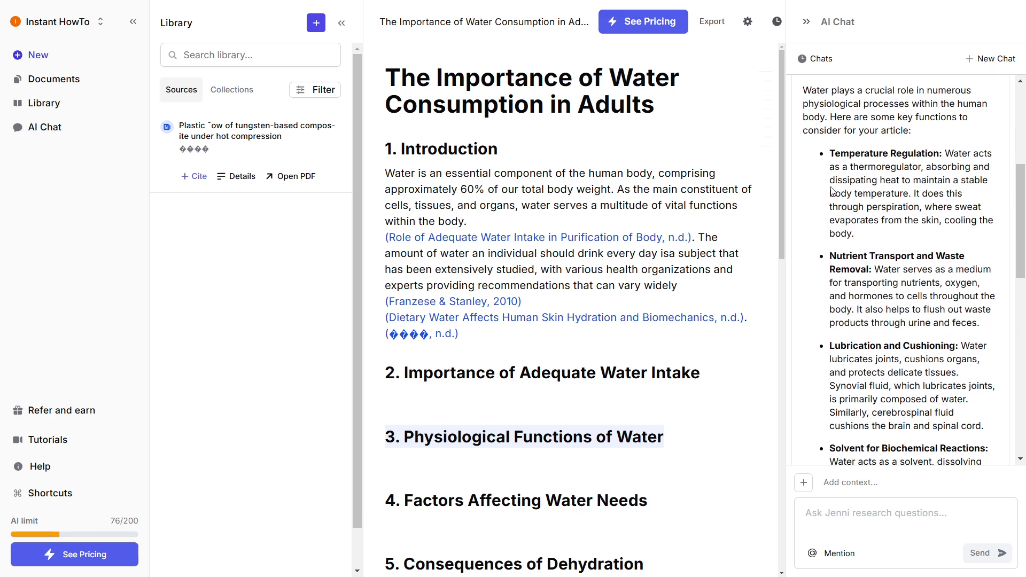
scroll(834, 192, "down", 10)
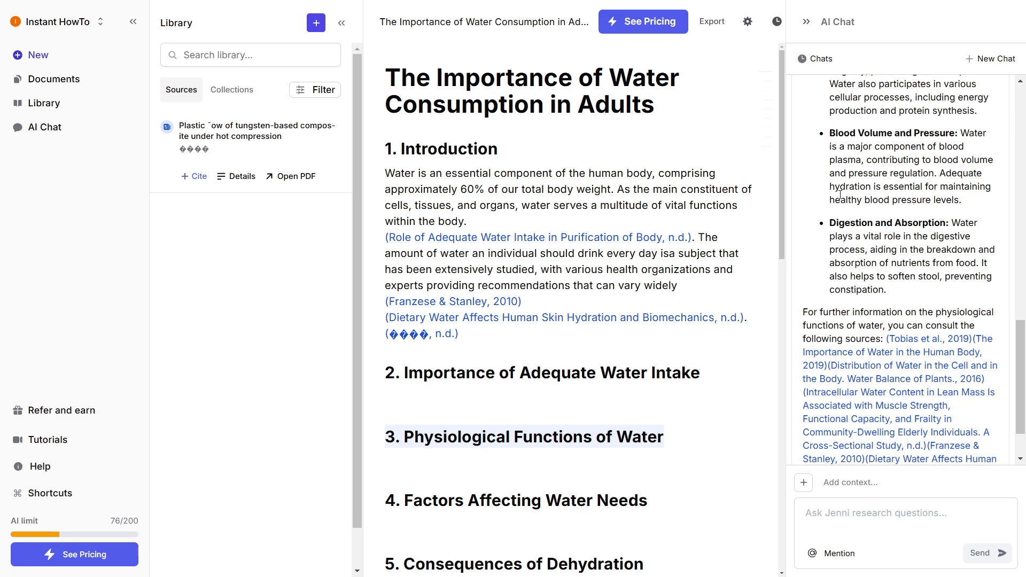
scroll(908, 160, "down", 2)
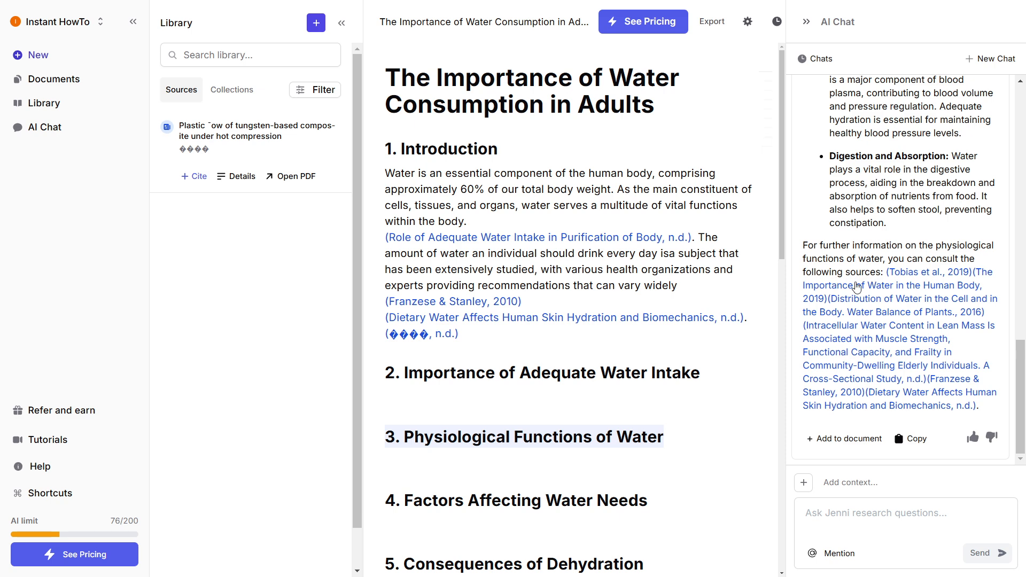
mouse_move(929, 278)
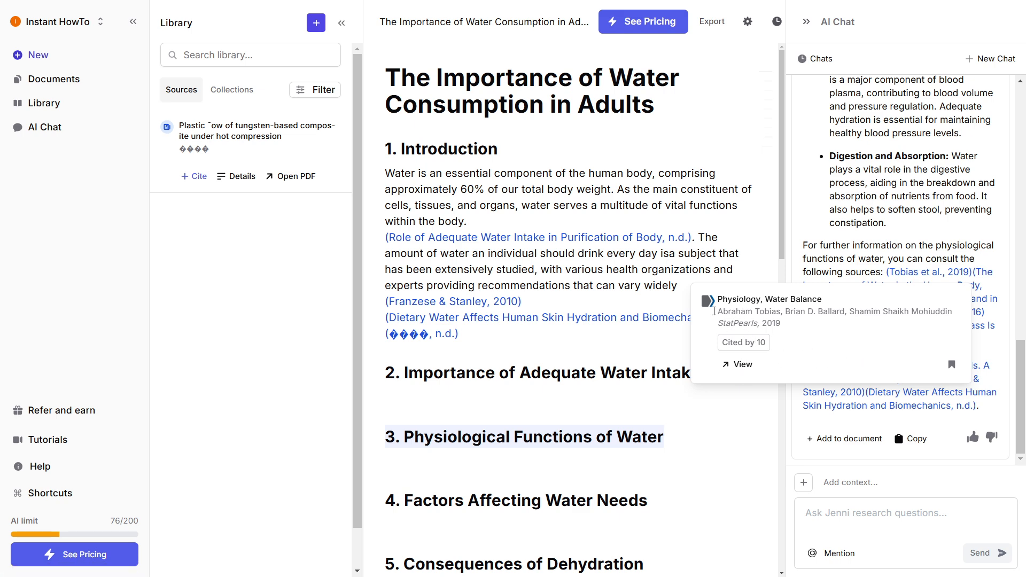
mouse_move(881, 316)
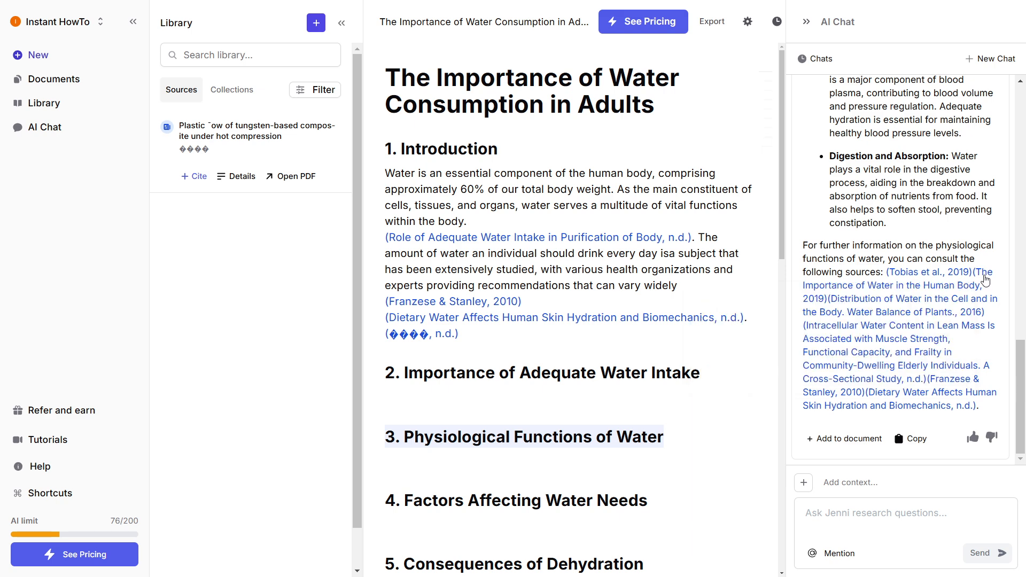
mouse_move(986, 280)
Add the AI answer to the document below the heading "2. Importance of Adequate Water Intake" and review the inserted text
left_click(420, 394)
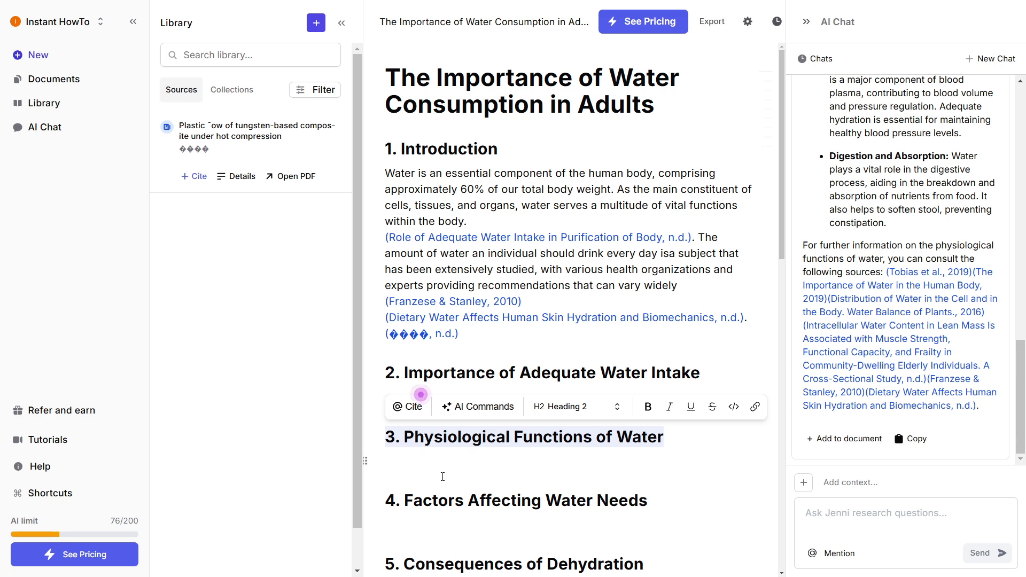
left_click(431, 399)
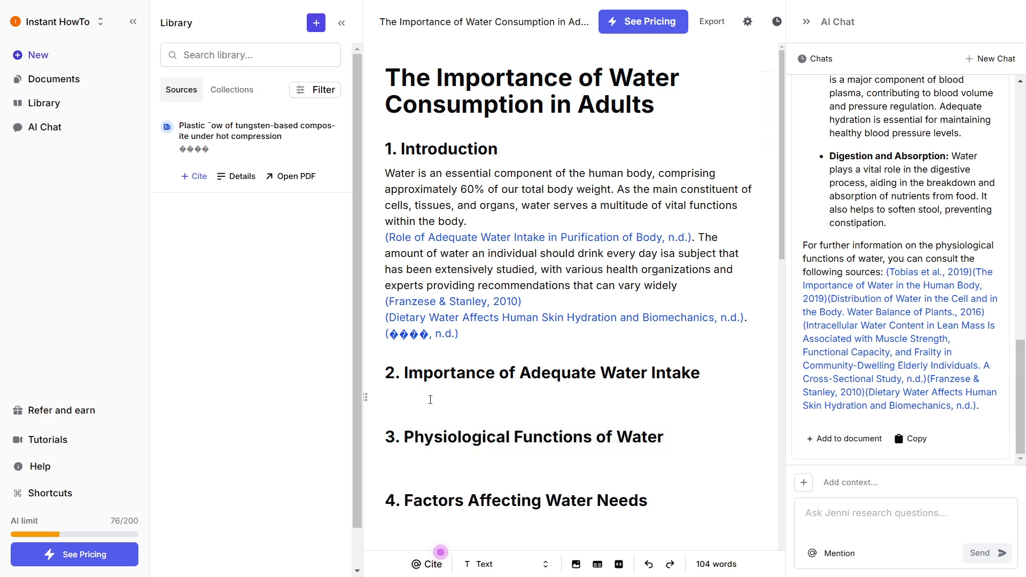
left_click(845, 440)
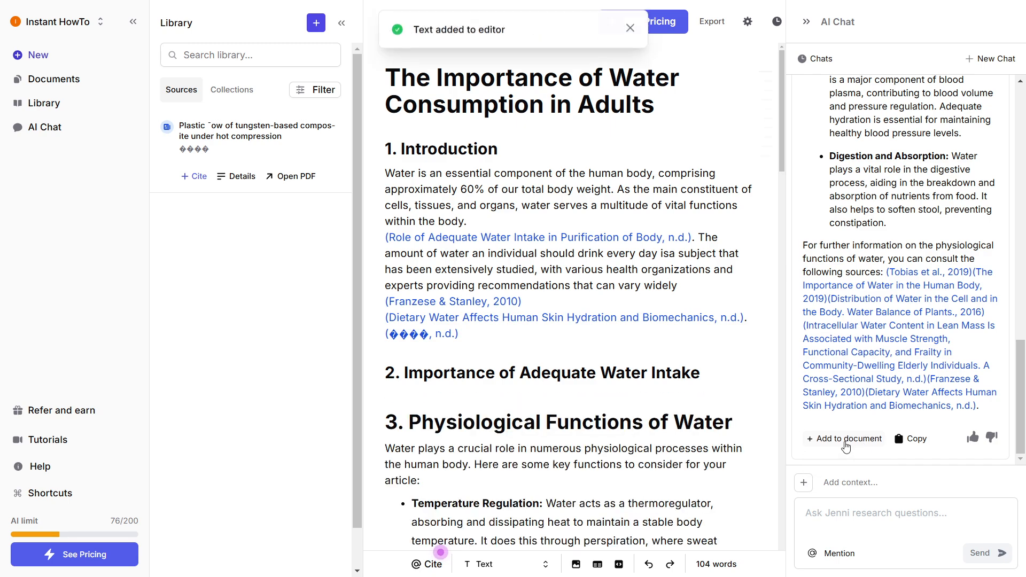
scroll(487, 336, "down", 4)
scroll(486, 336, "down", 5)
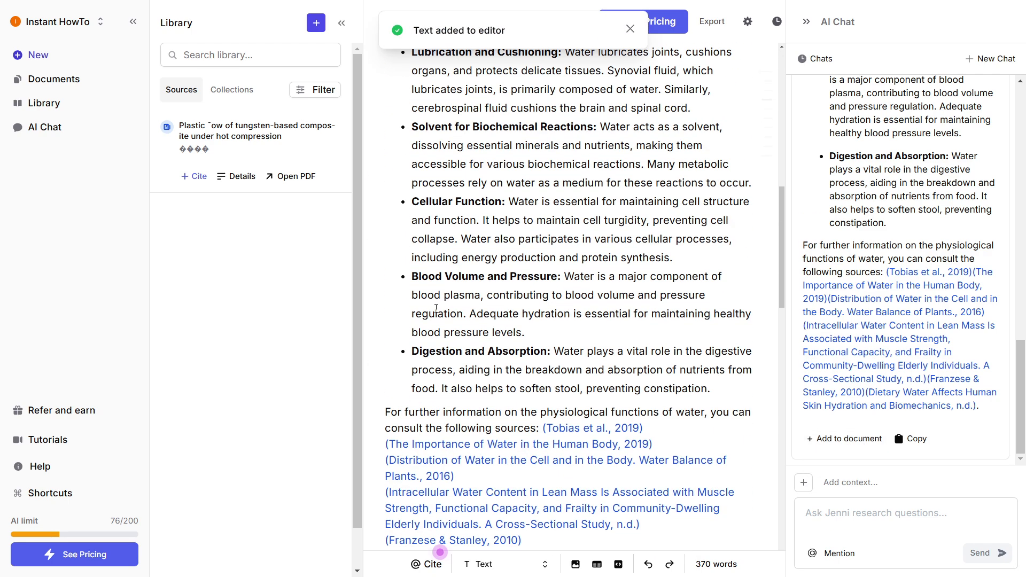
Try paraphrasing the Temperature Regulation description academically with the AI commands, then dismiss the suggestion without applying it
scroll(476, 347, "up", 7)
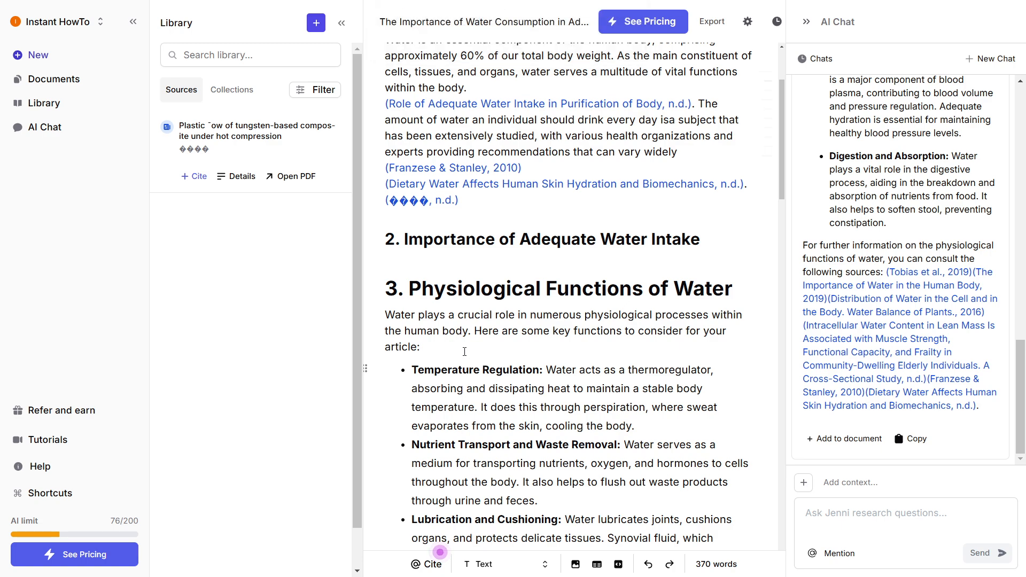
scroll(464, 358, "down", 3)
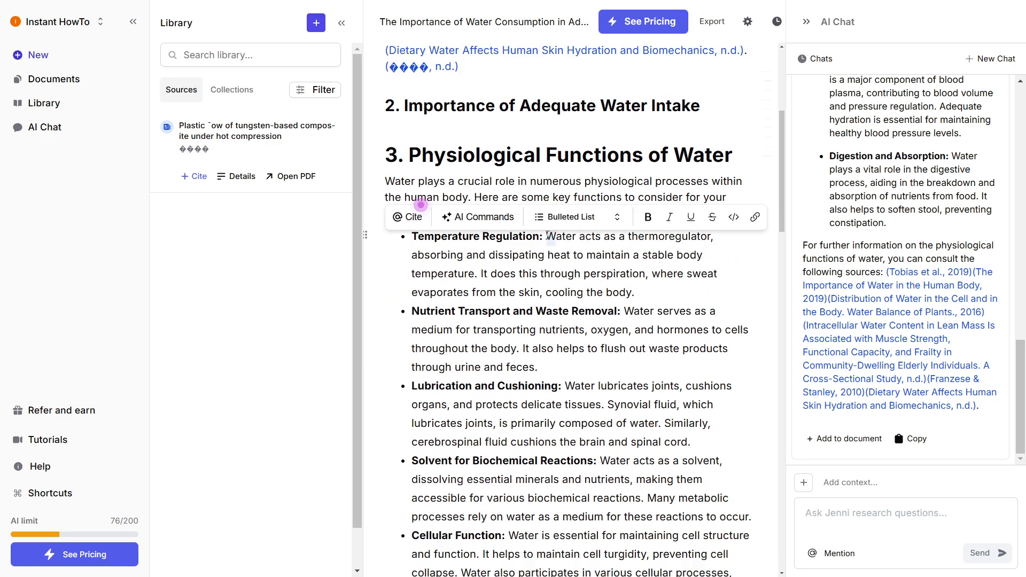
left_click_drag(546, 235, 637, 290)
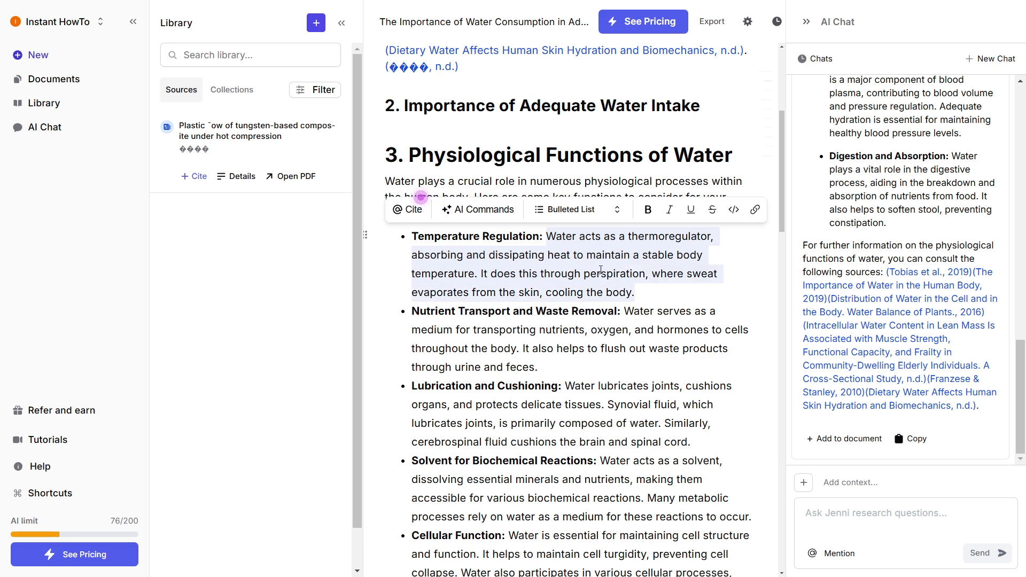
left_click(494, 208)
mouse_move(444, 534)
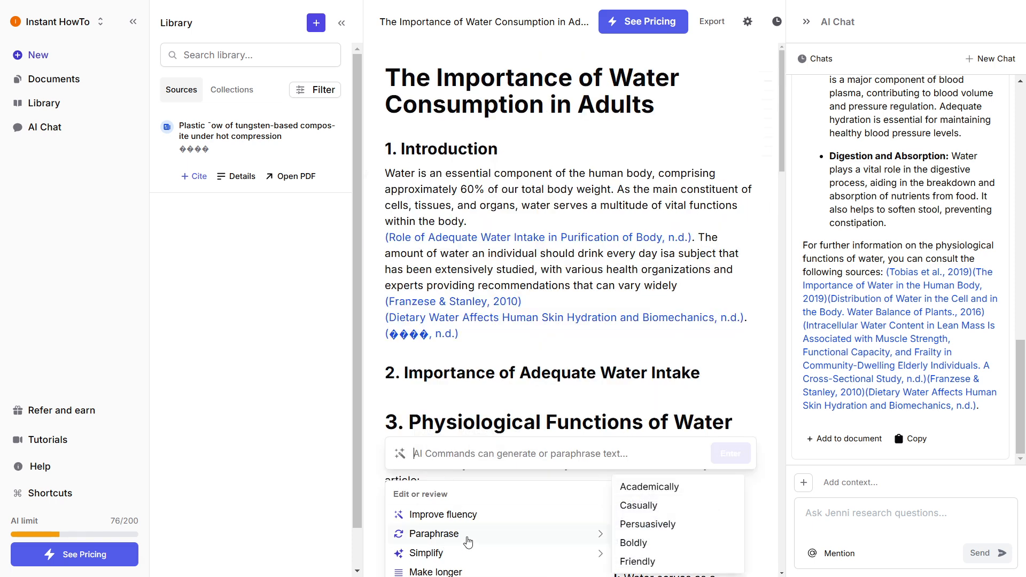
left_click(657, 489)
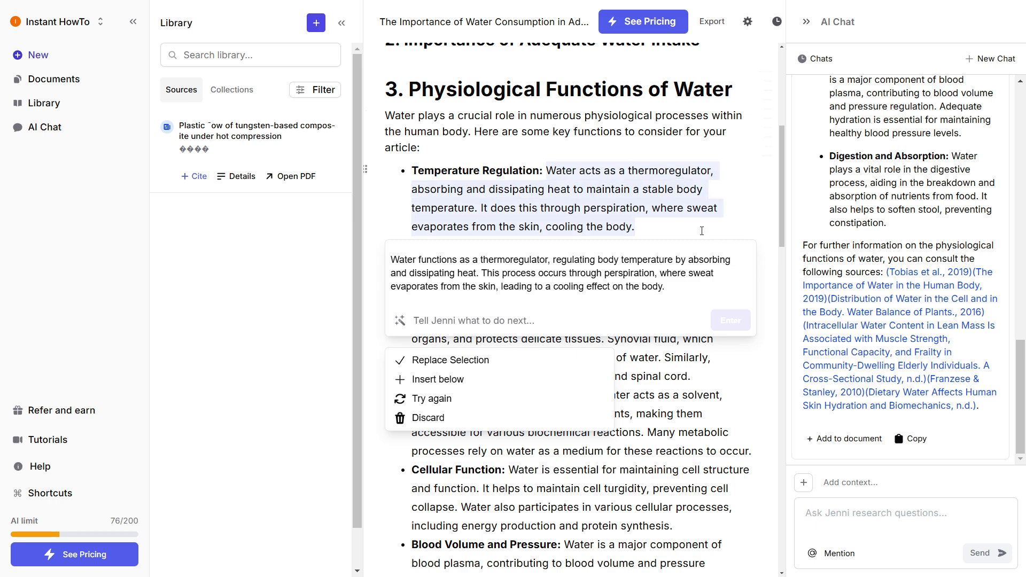
left_click(664, 228)
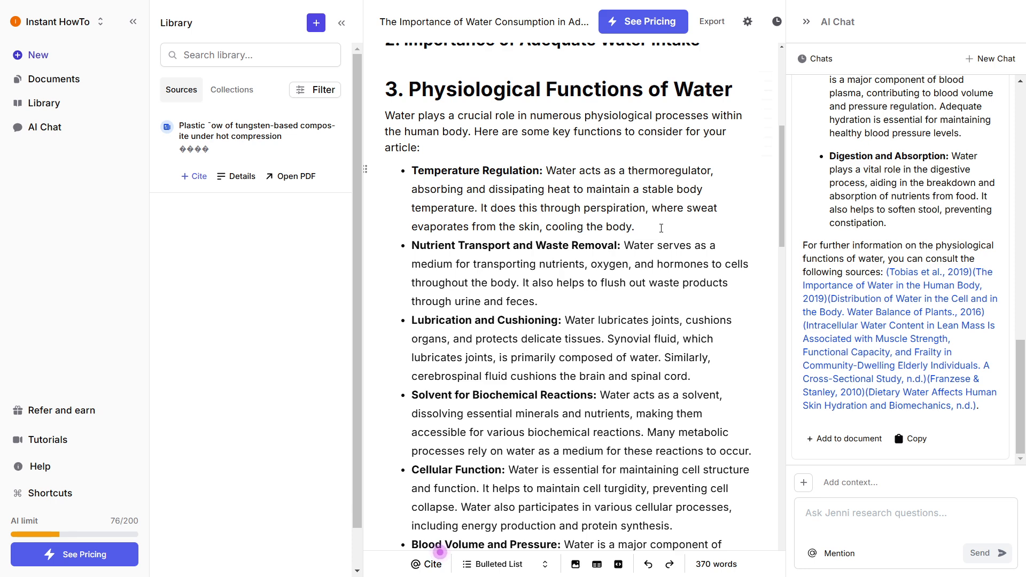